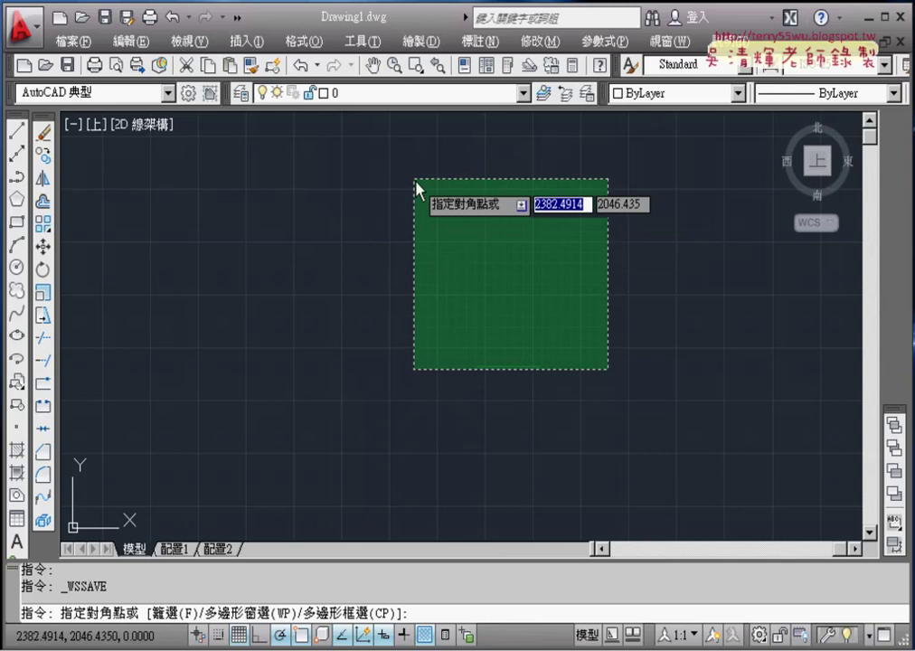
# - Cancel the pending selection, then undock and close the draw-order toolbar
pyautogui.click(414, 181)
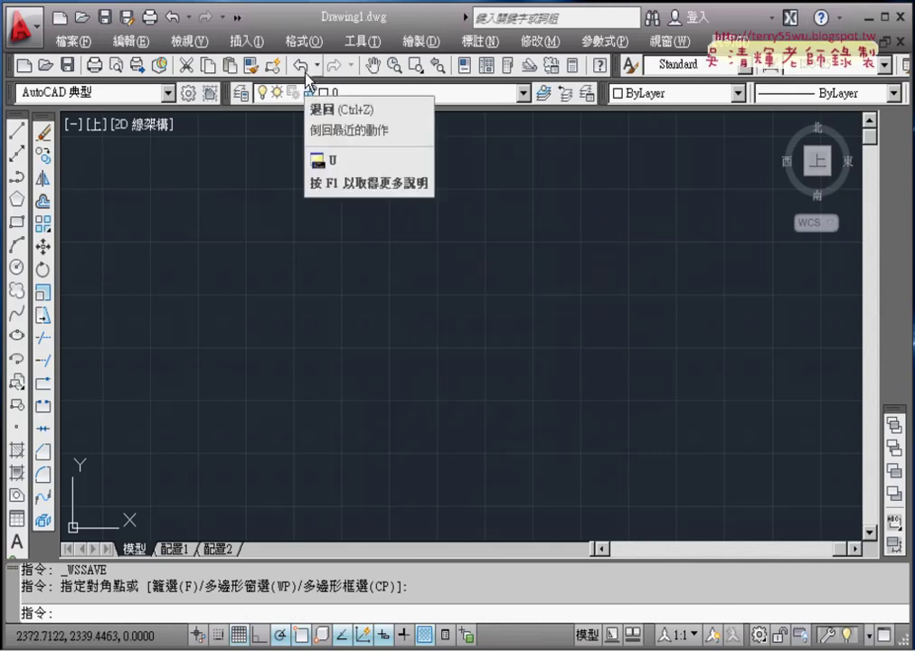
pyautogui.moveTo(893, 412)
pyautogui.mouseDown()
pyautogui.moveTo(547, 362)
pyautogui.moveTo(521, 347)
pyautogui.mouseUp()
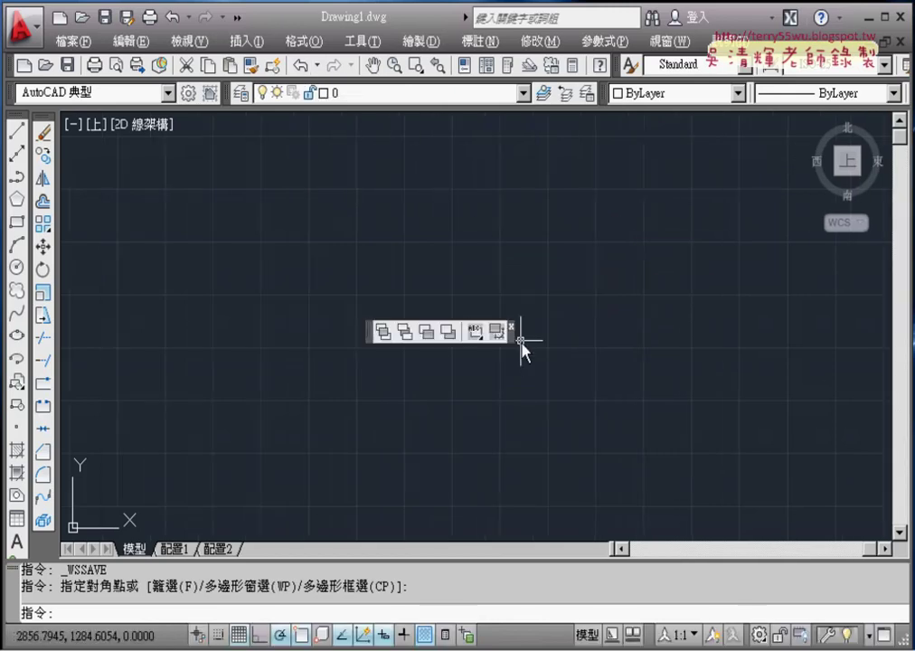
pyautogui.click(512, 325)
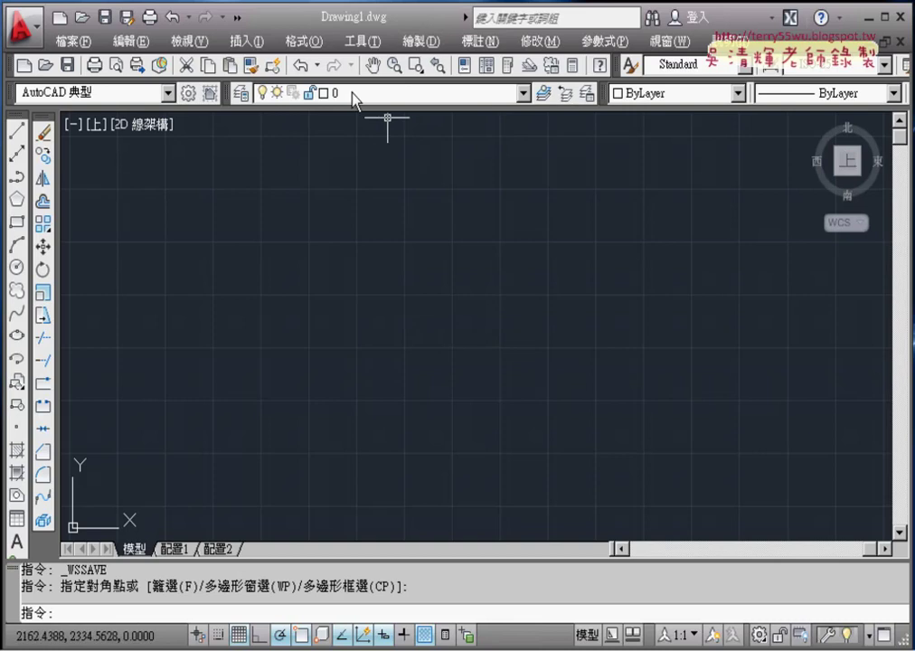
# - Turn on the UCS toolbar and dock it vertically on the right edge
pyautogui.rightClick(274, 65)
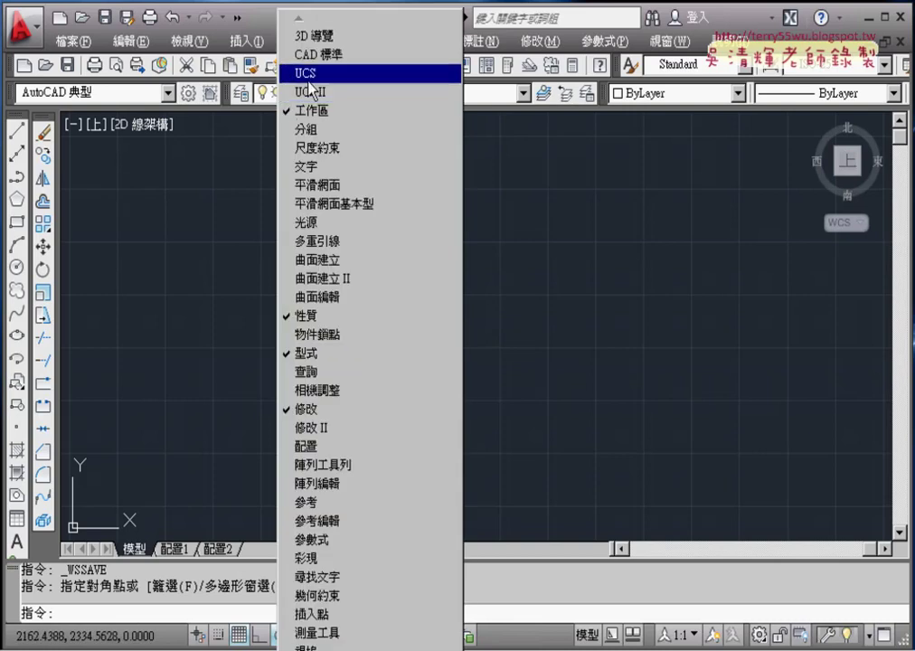
pyautogui.click(299, 92)
pyautogui.moveTo(602, 96)
pyautogui.mouseDown()
pyautogui.moveTo(837, 260)
pyautogui.moveTo(909, 262)
pyautogui.mouseUp()
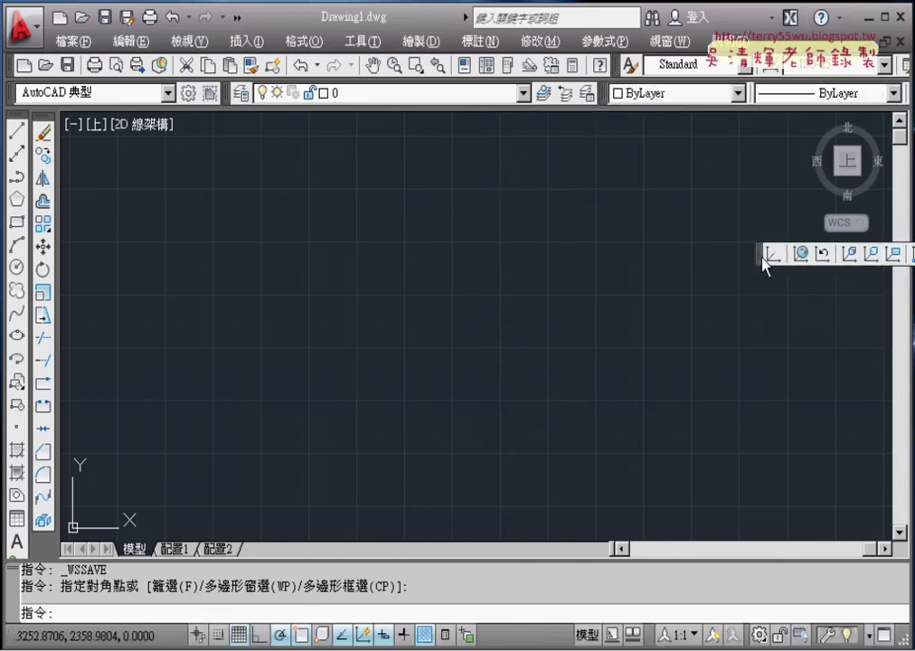
pyautogui.moveTo(766, 261); pyautogui.dragTo(900, 276)
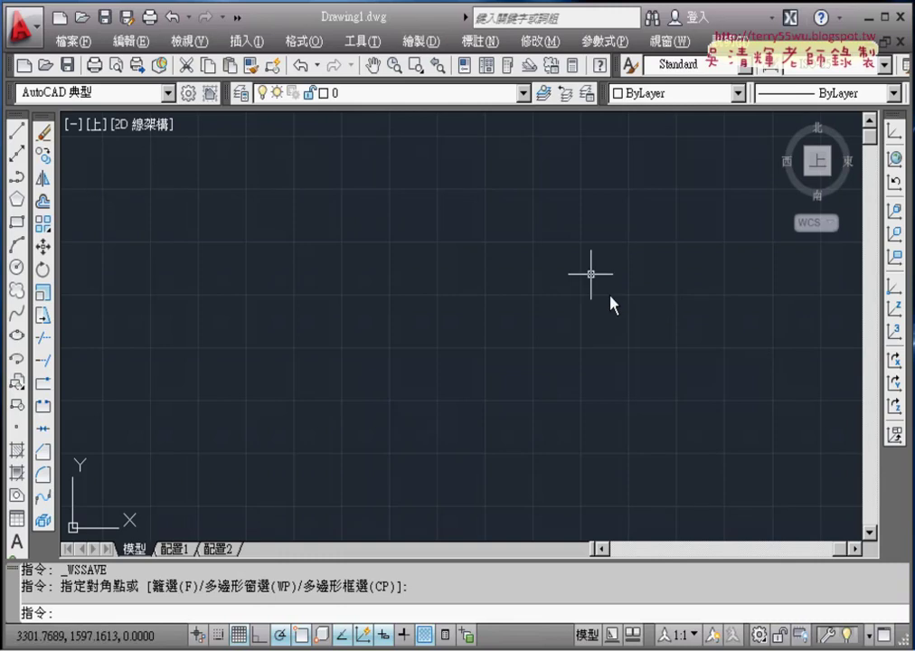
# - Turn on the View and Visual Styles toolbars
pyautogui.rightClick(330, 83)
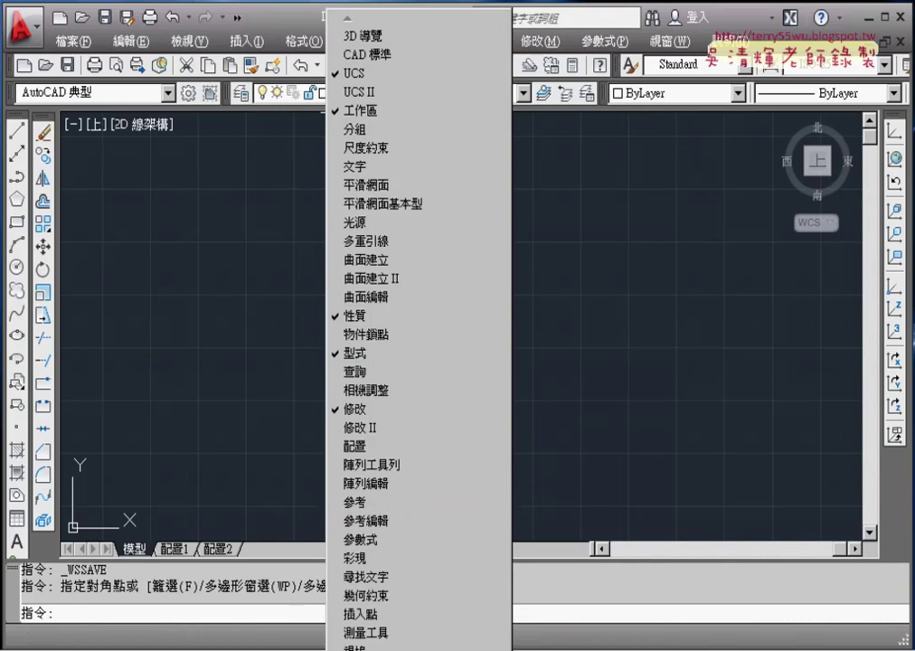
pyautogui.click(363, 607)
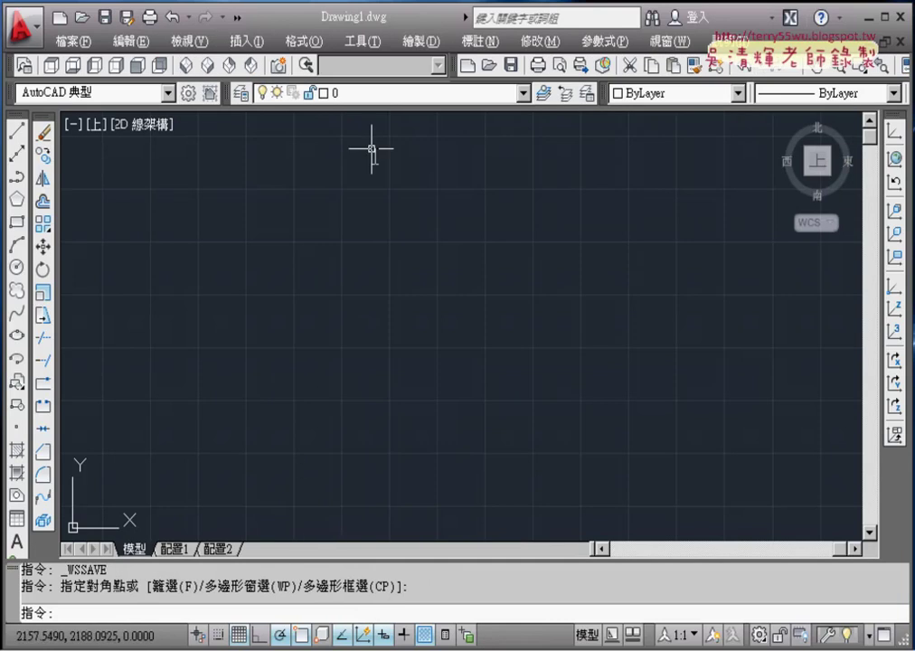
pyautogui.rightClick(304, 65)
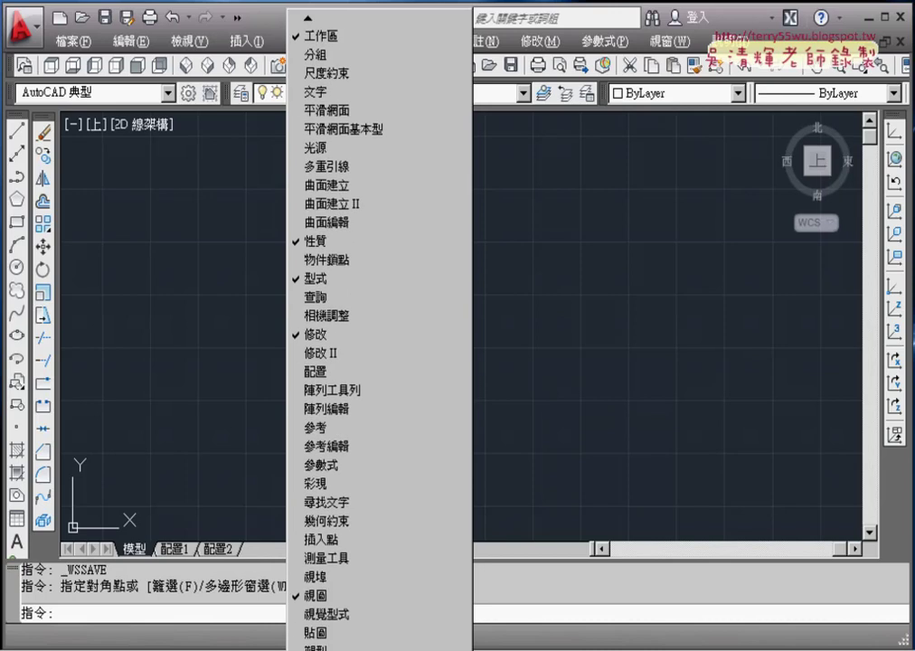
pyautogui.click(339, 616)
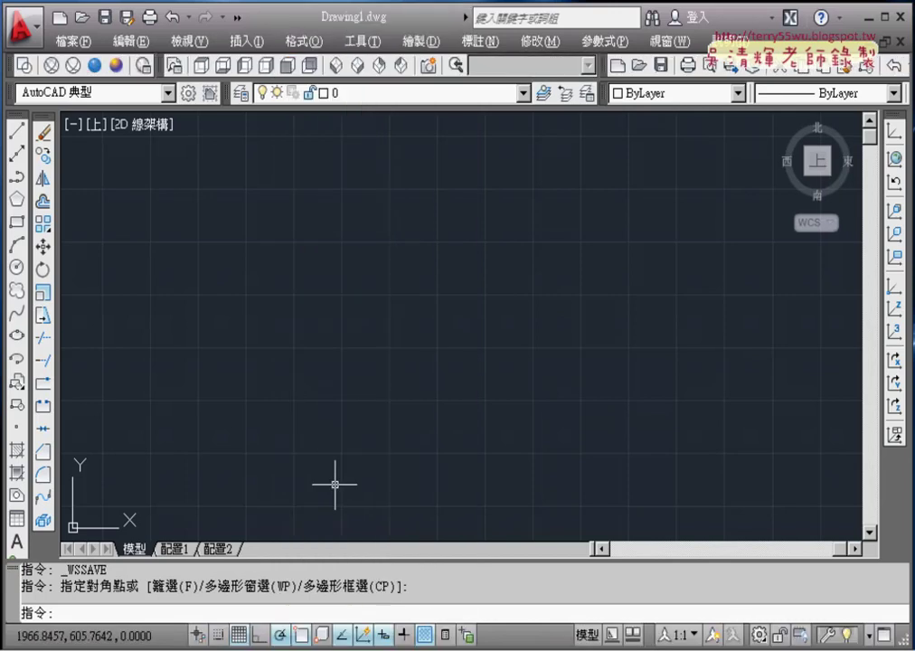
pyautogui.rightClick(360, 635)
# - Turn on the Modeling and Solid Editing toolbars
pyautogui.rightClick(360, 70)
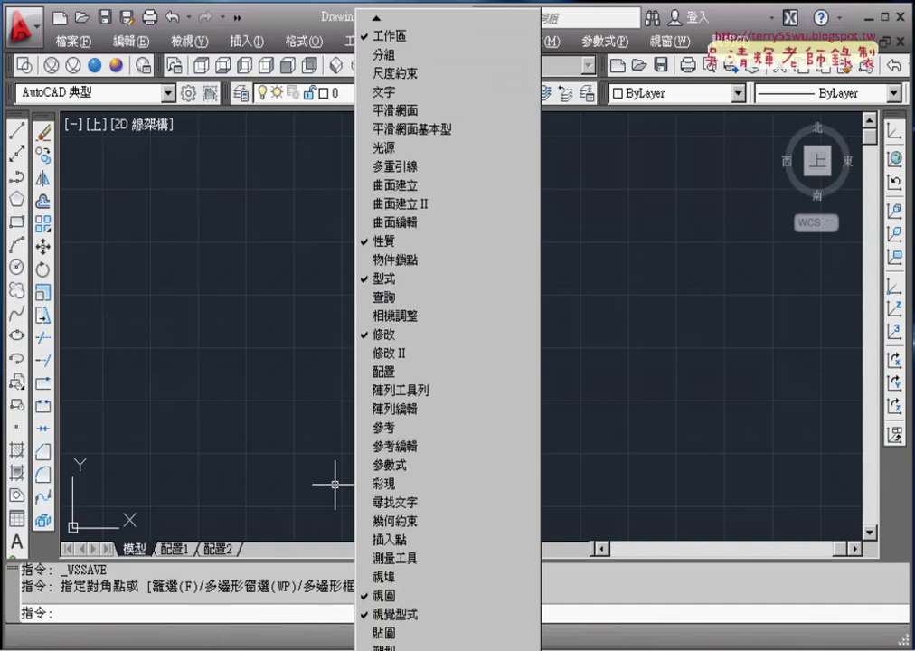
pyautogui.click(385, 596)
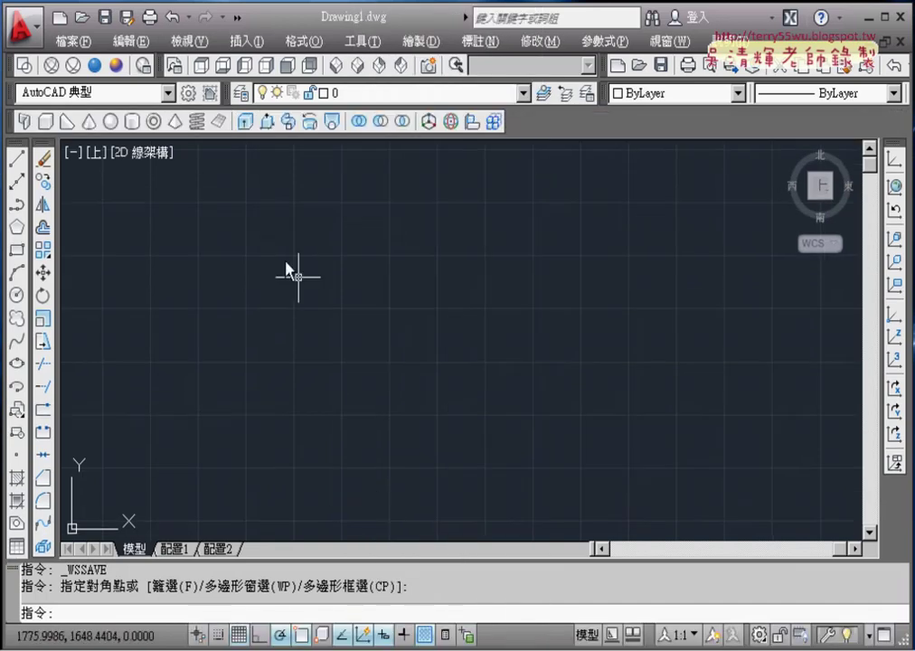
pyautogui.rightClick(338, 122)
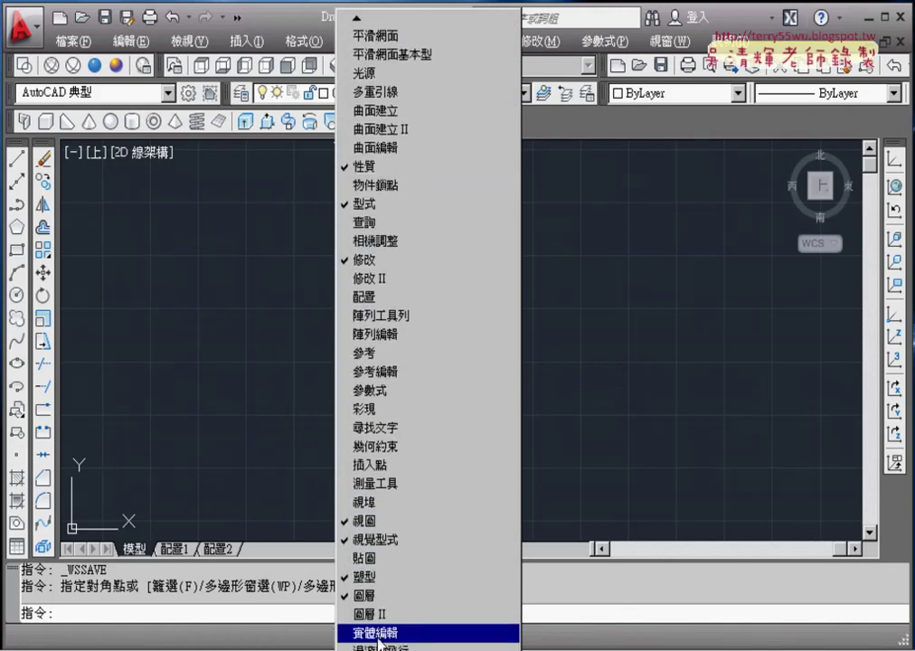
pyautogui.click(378, 633)
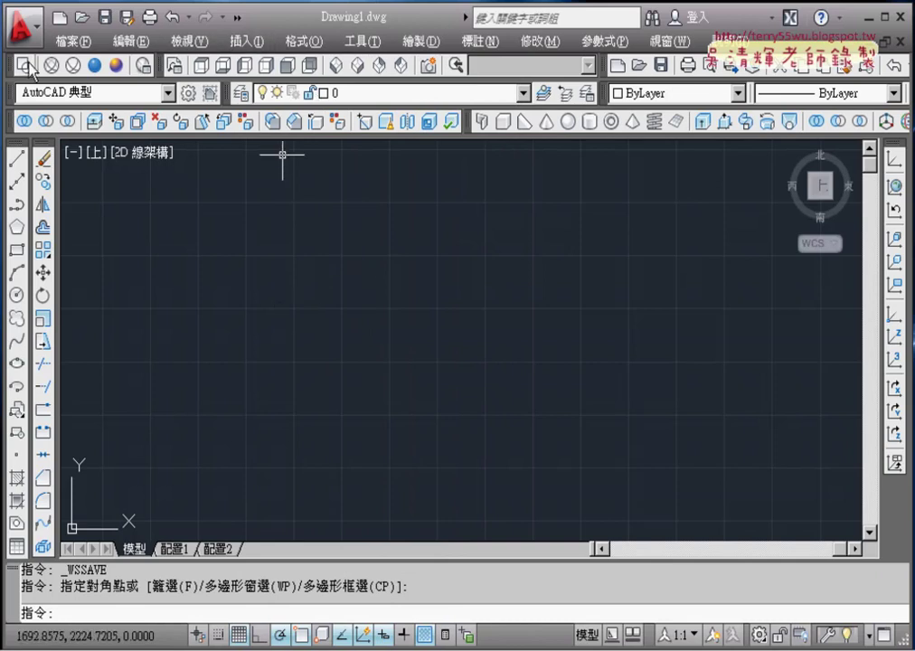
# - Put View and Visual Styles side by side on row four, and return Standard to the top row's start
pyautogui.moveTo(11, 66); pyautogui.dragTo(202, 141)
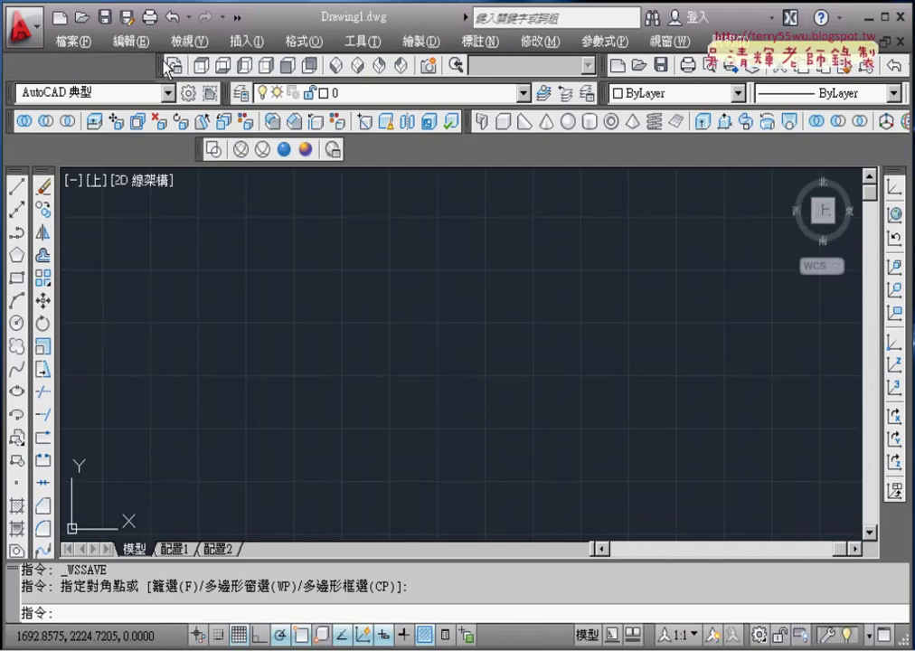
pyautogui.moveTo(202, 142); pyautogui.dragTo(20, 149)
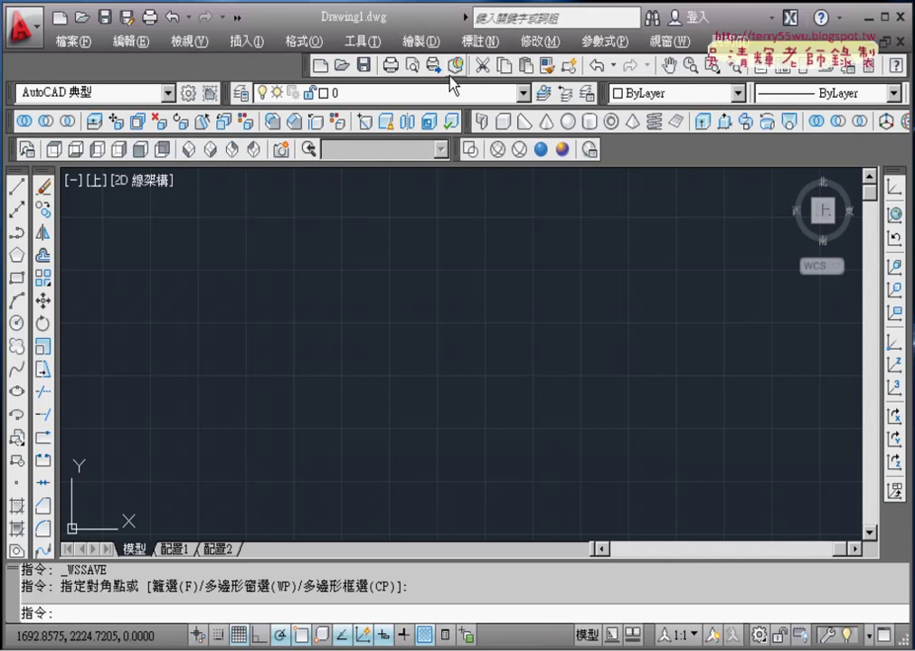
pyautogui.moveTo(305, 68); pyautogui.dragTo(10, 68)
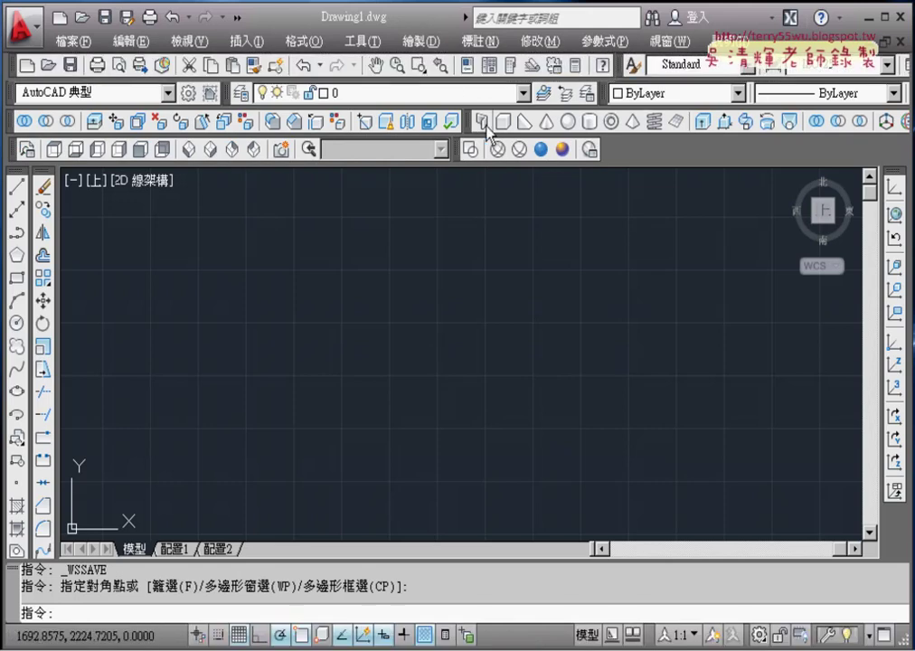
pyautogui.moveTo(463, 148)
pyautogui.mouseDown()
pyautogui.moveTo(459, 156)
pyautogui.moveTo(474, 138)
pyautogui.mouseUp()
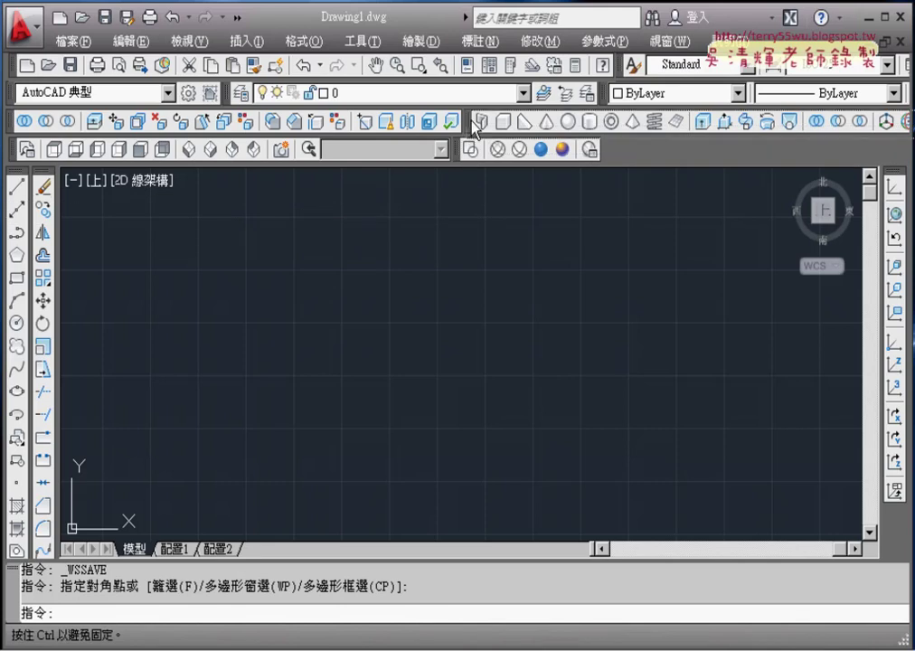
pyautogui.moveTo(473, 144); pyautogui.dragTo(477, 128)
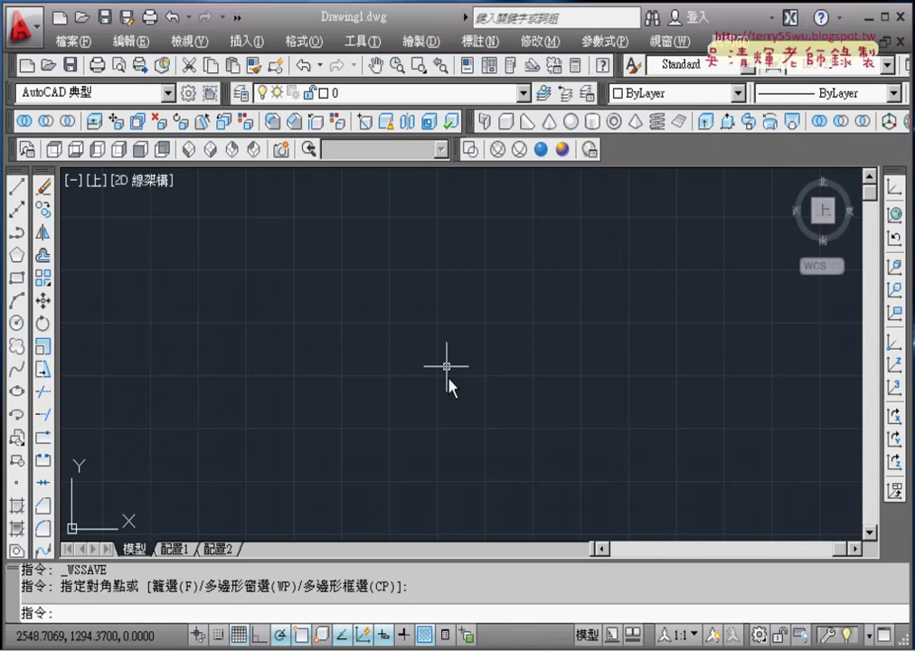
# - Switch the status-bar toggles between icons and text labels, ending with text labels
pyautogui.rightClick(362, 639)
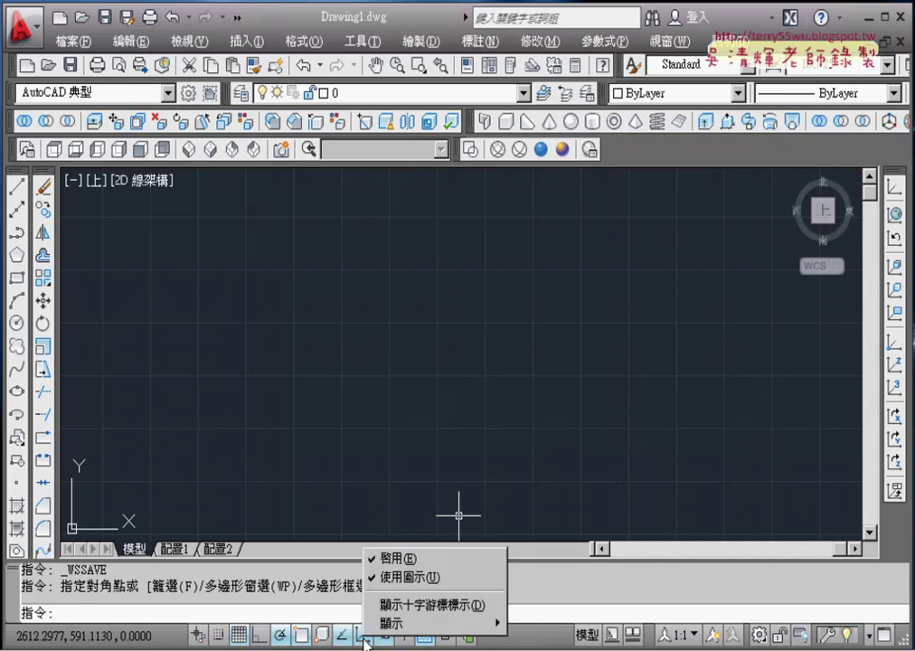
pyautogui.click(398, 578)
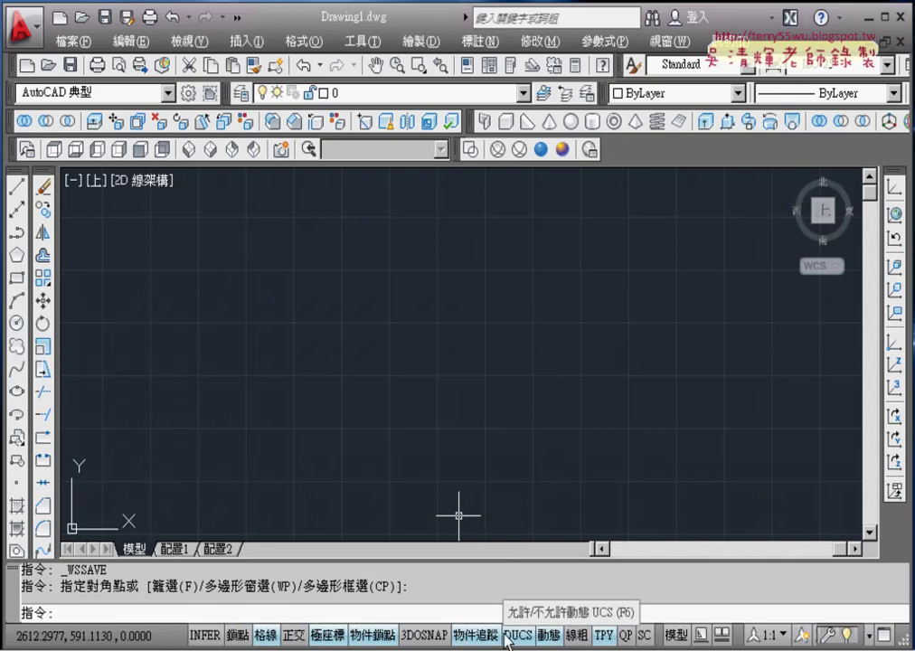
pyautogui.rightClick(419, 638)
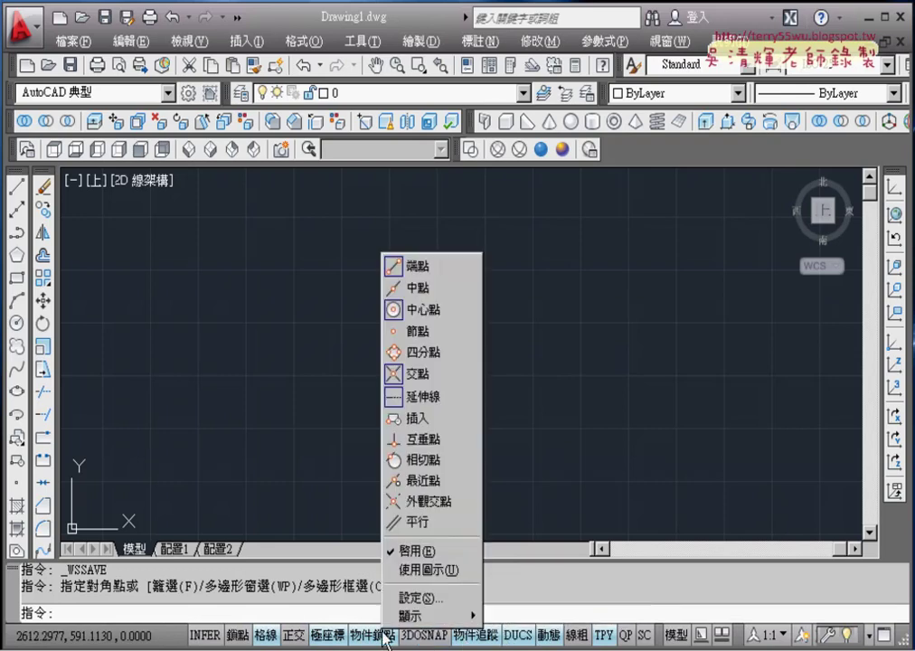
pyautogui.click(411, 571)
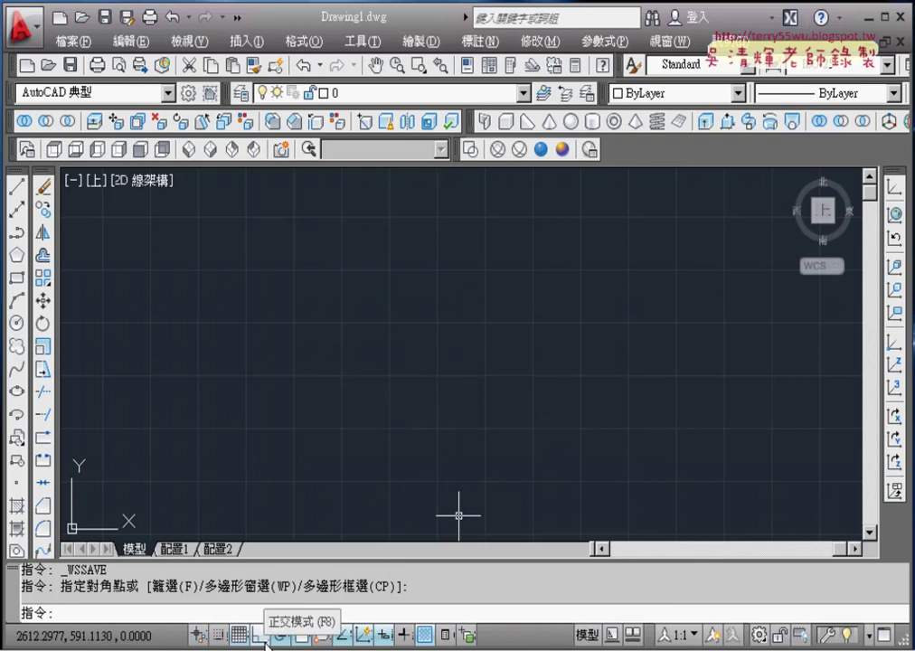
pyautogui.rightClick(321, 641)
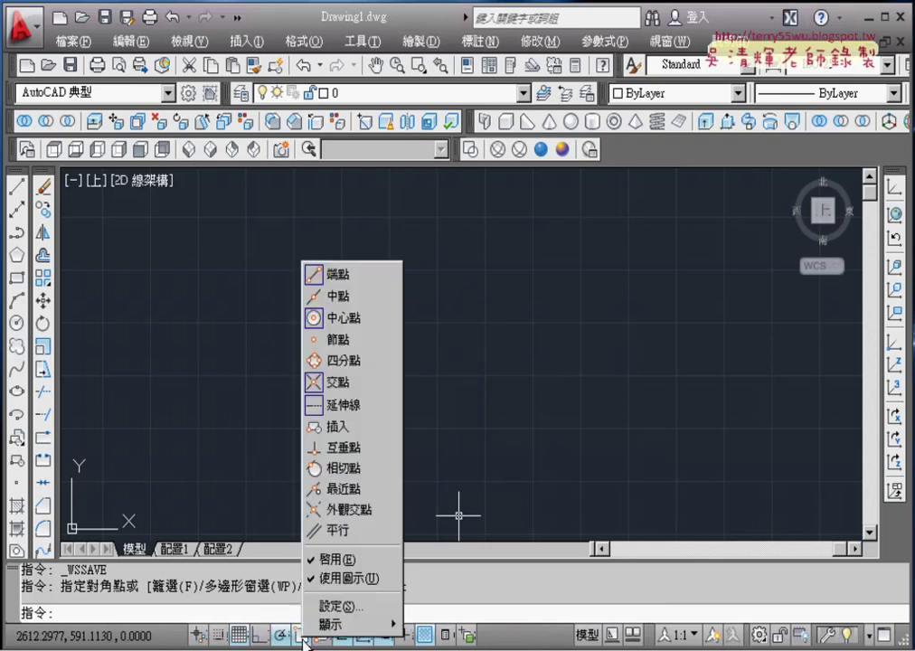
pyautogui.click(352, 583)
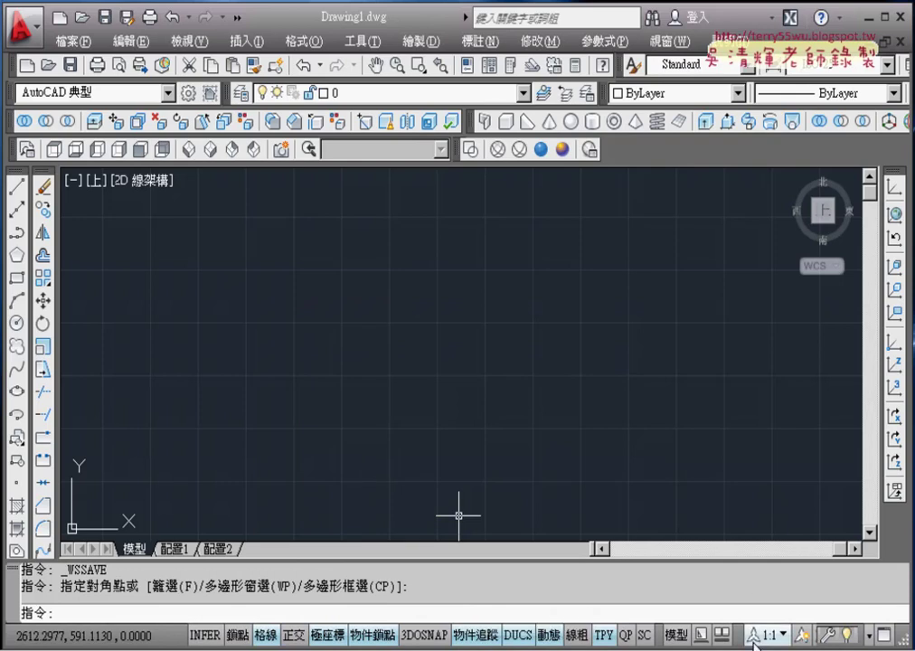
# - Toggle annotation visibility off so ANNOALLVISIBLE is 0
pyautogui.click(821, 638)
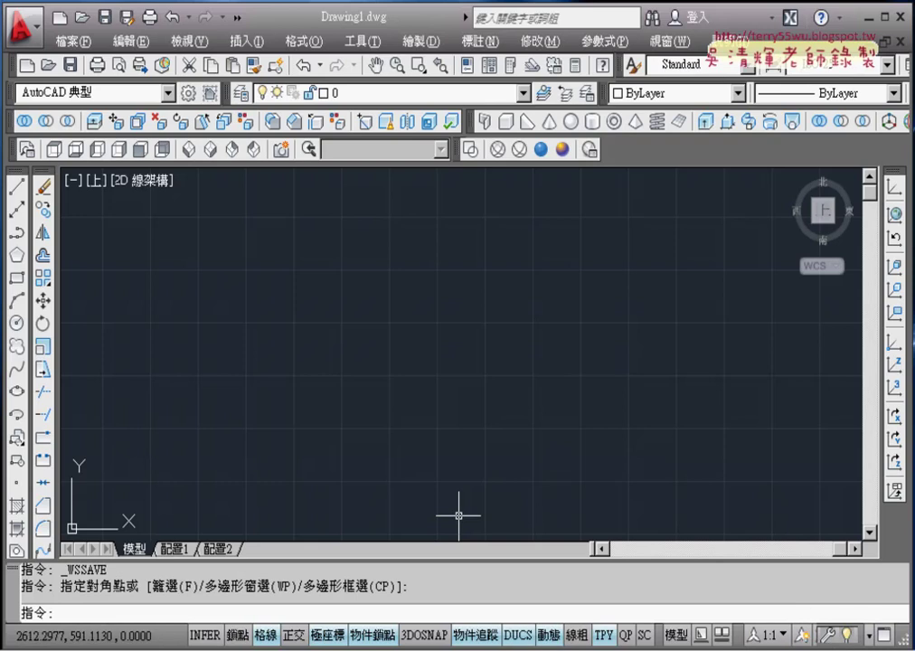
pyautogui.click(783, 635)
pyautogui.click(803, 636)
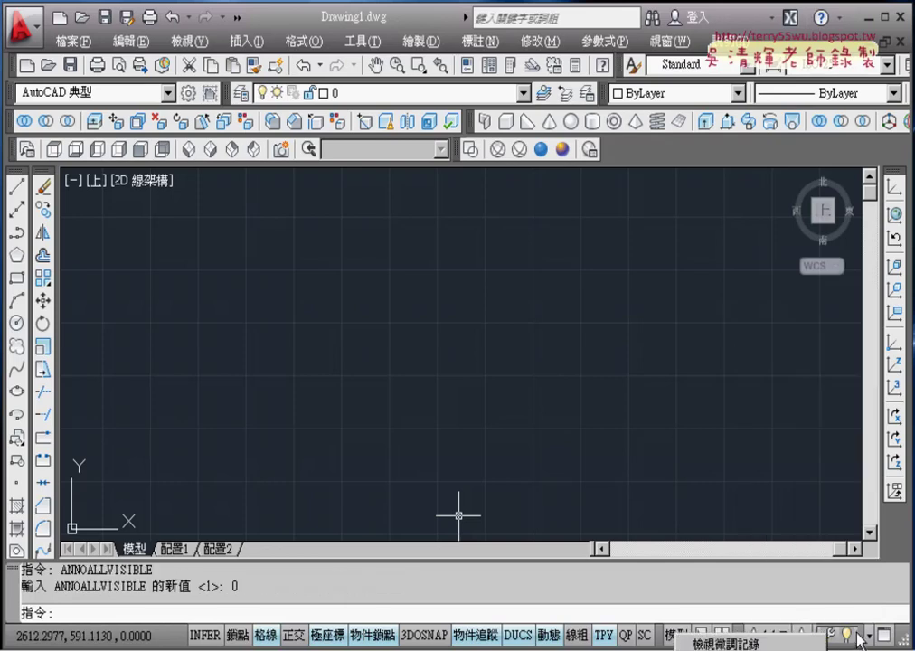
# - Check the 配置1 layout, return to the 模型 tab, and expand the Quick Access workspace selector
pyautogui.click(177, 549)
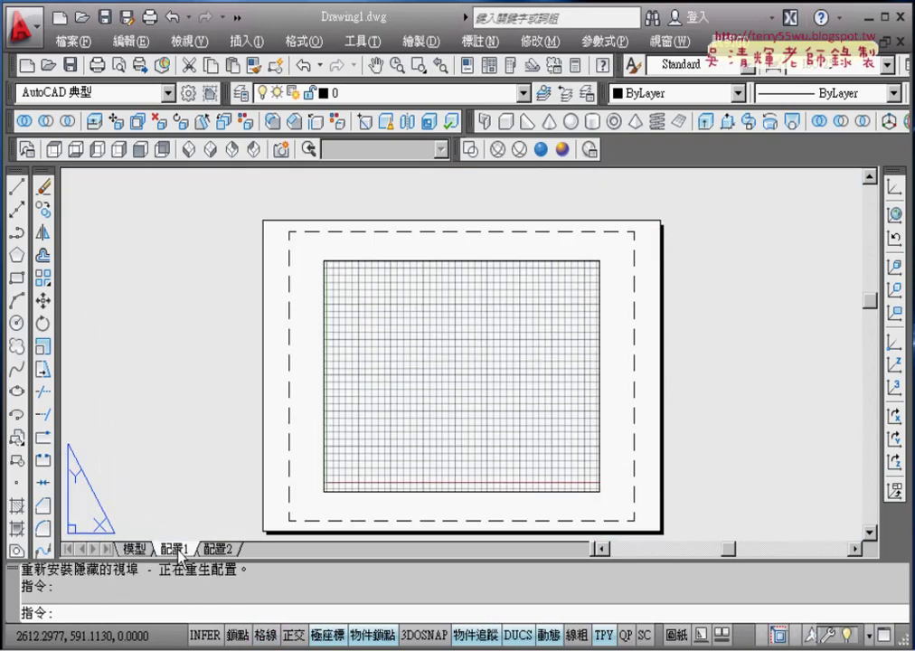
pyautogui.click(134, 549)
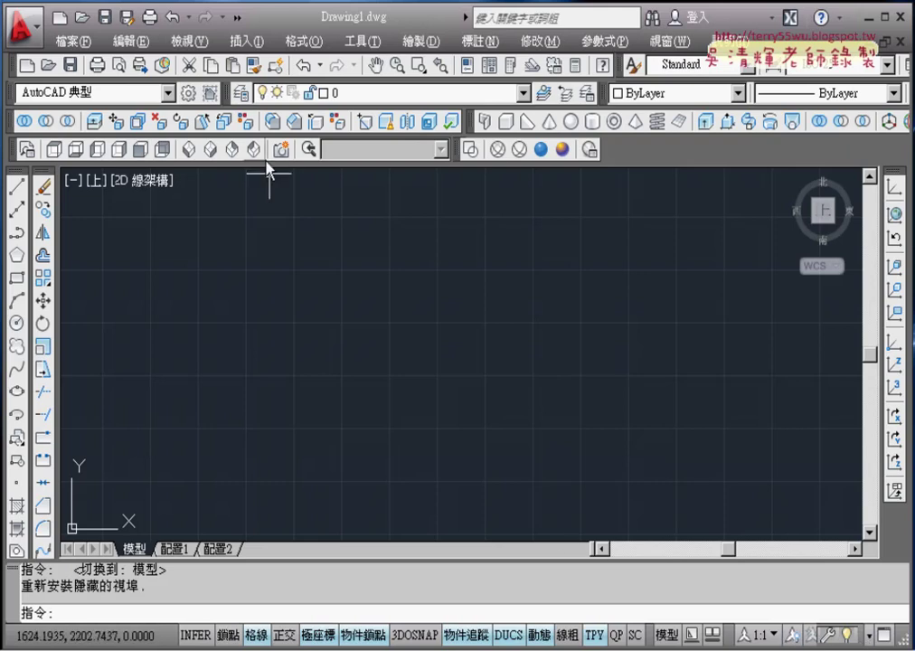
pyautogui.click(239, 19)
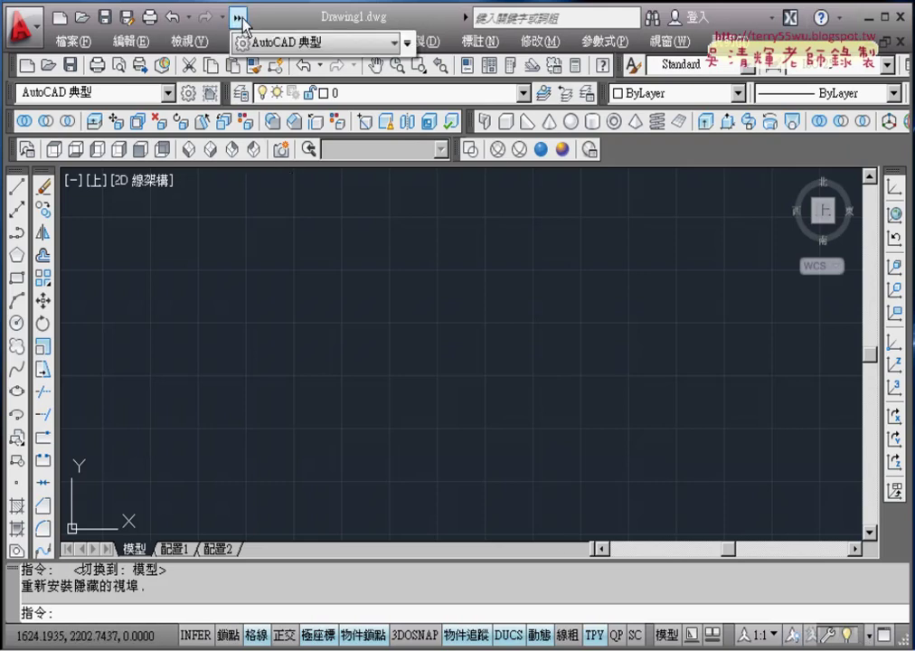
# - Dismiss the Quick Access customize list and go to 工具 > 工作區 for saving the workspace
pyautogui.click(408, 42)
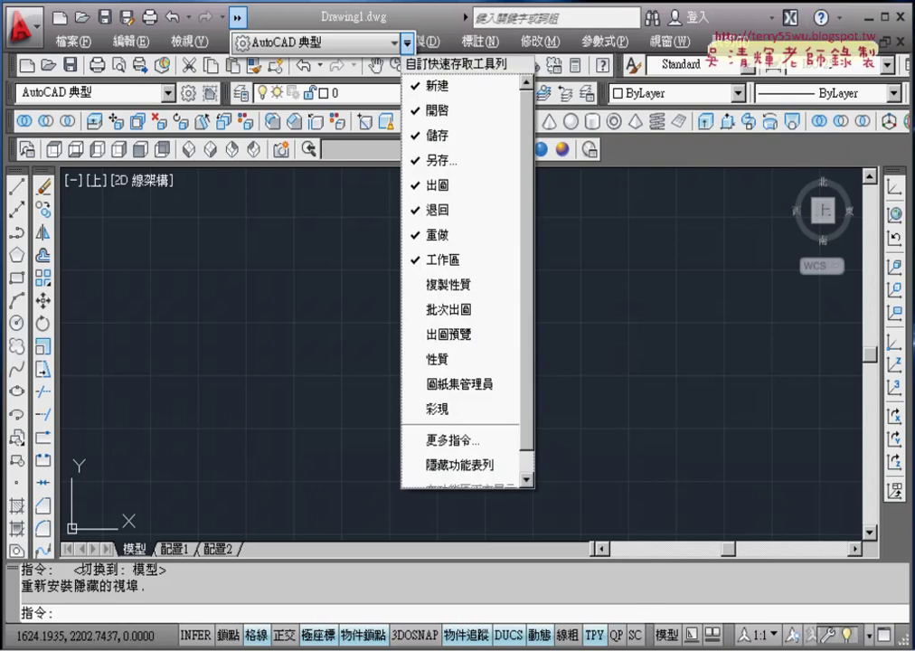
pyautogui.press('Escape')
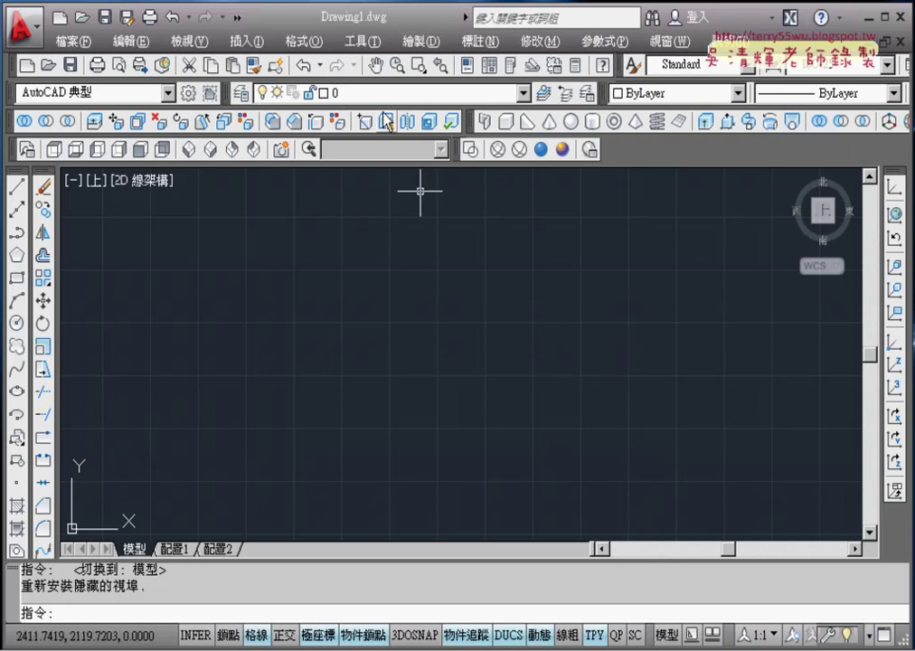
pyautogui.click(364, 42)
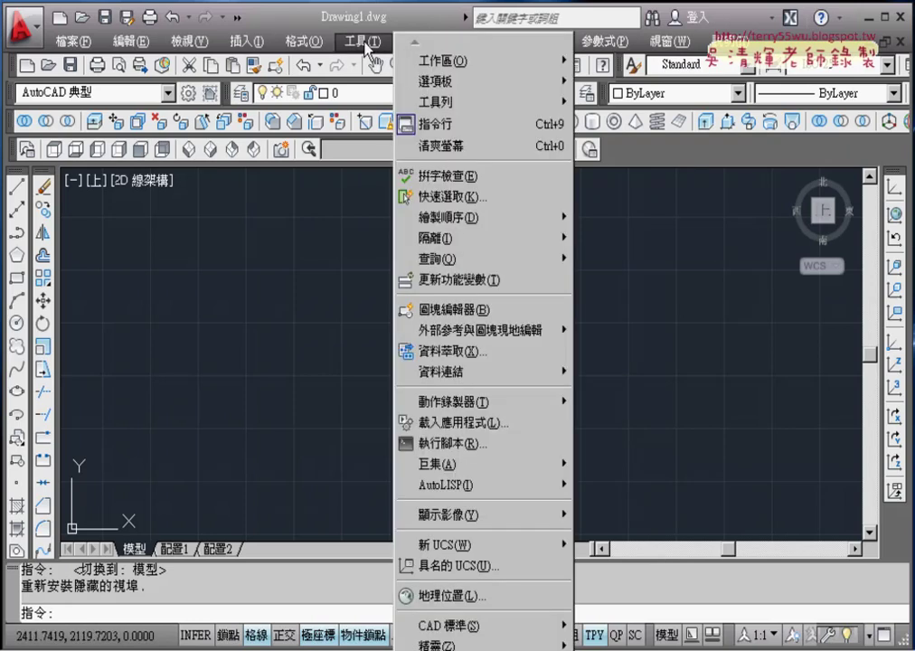
pyautogui.moveTo(445, 60)
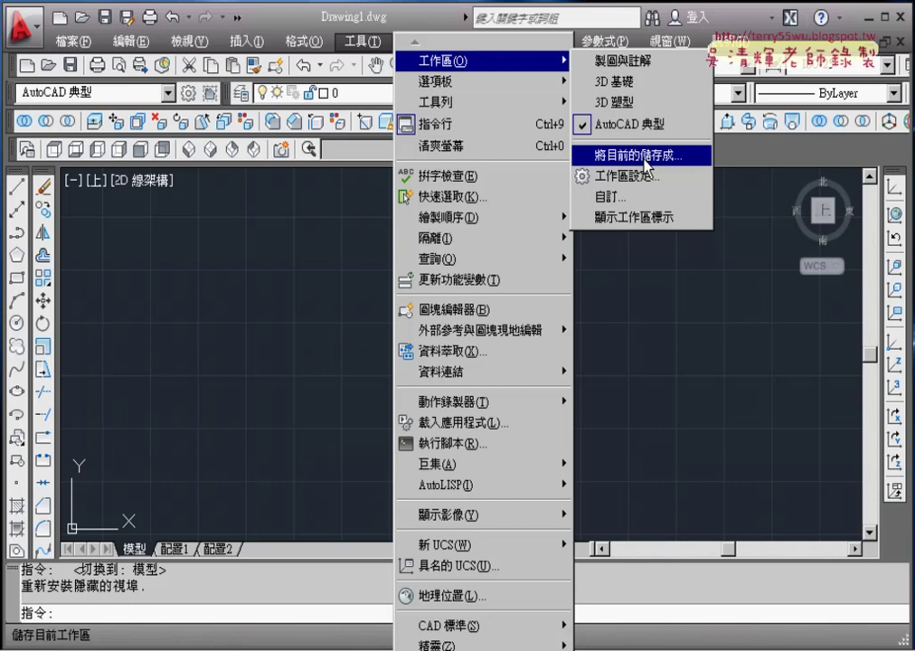
# - Save the current workspace under the name 3D with 將目前的儲存成…
pyautogui.click(645, 156)
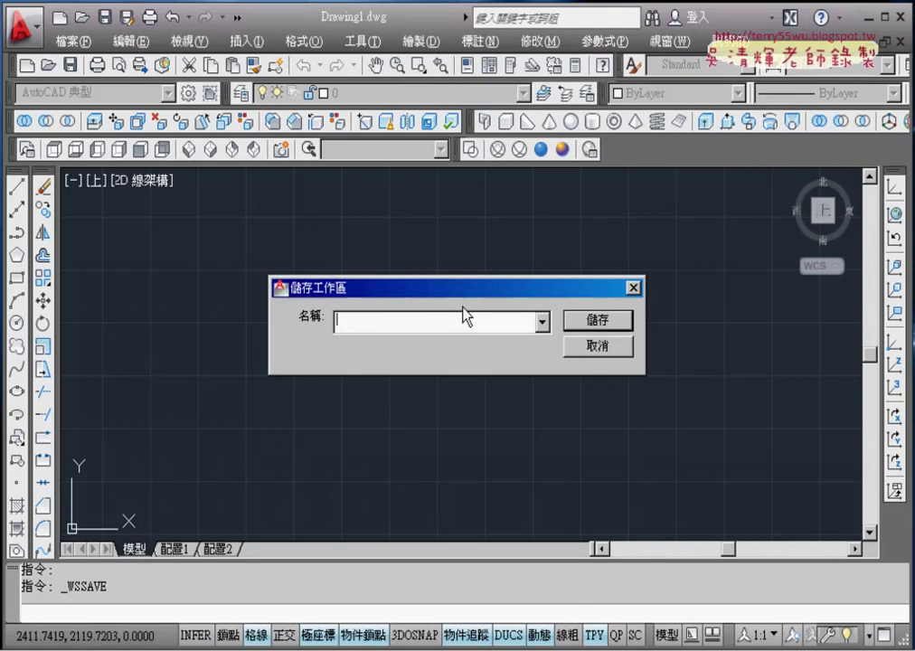
pyautogui.write('3D')
pyautogui.click(586, 322)
pyautogui.click(583, 317)
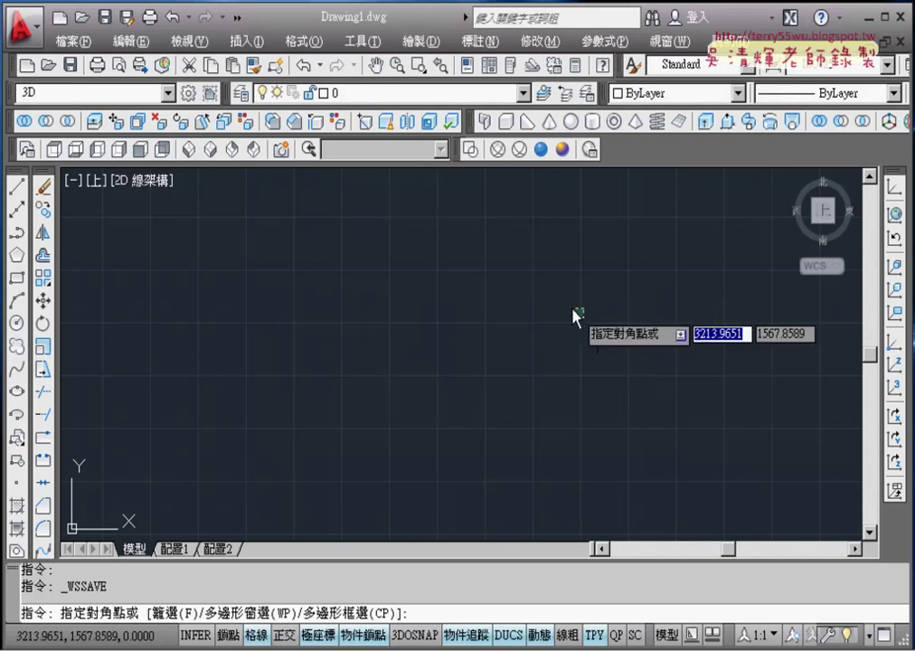
pyautogui.click(643, 506)
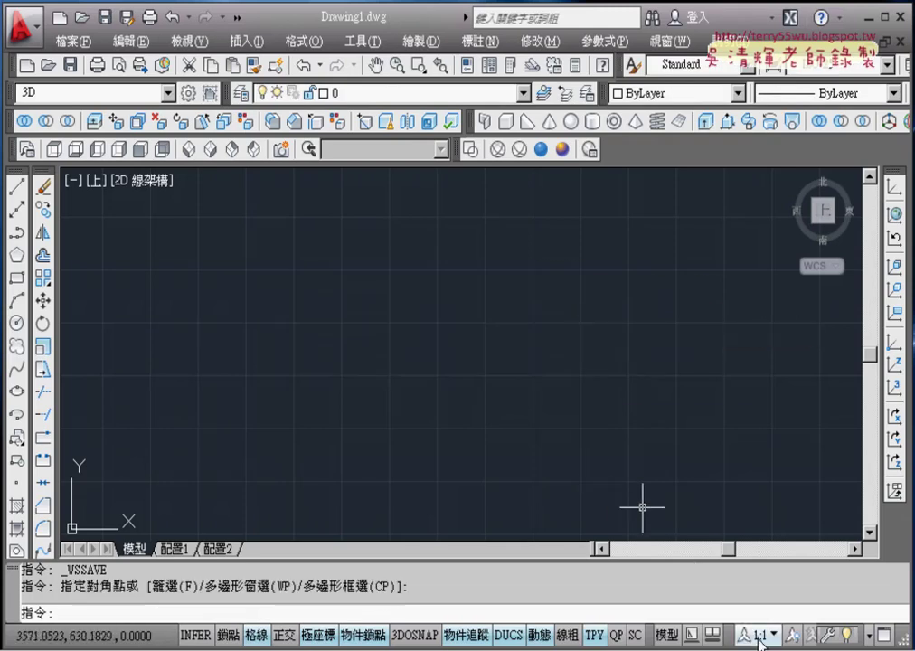
pyautogui.click(361, 40)
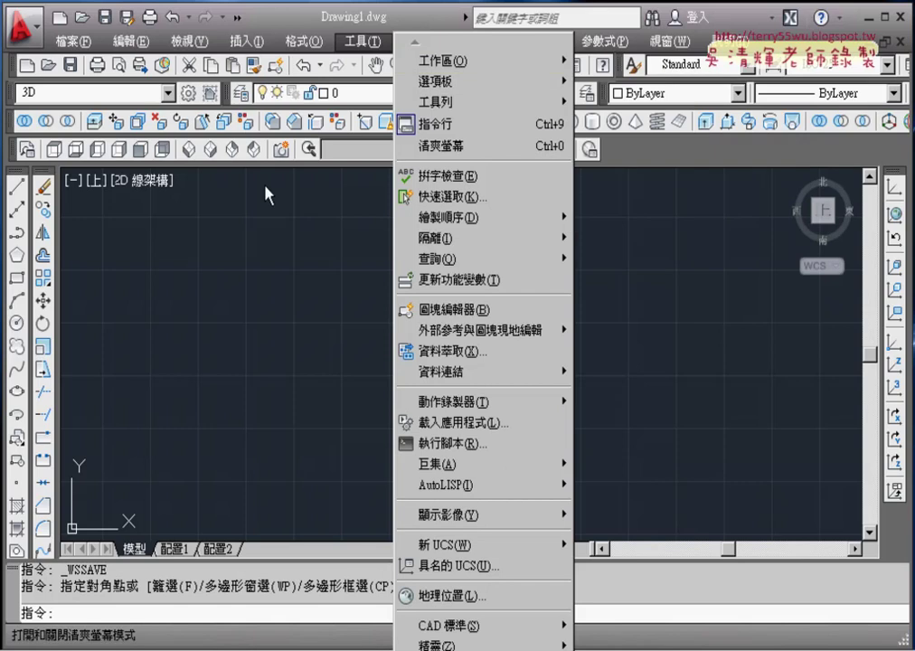
# - Close the 工具 menu without choosing anything
pyautogui.click(335, 158)
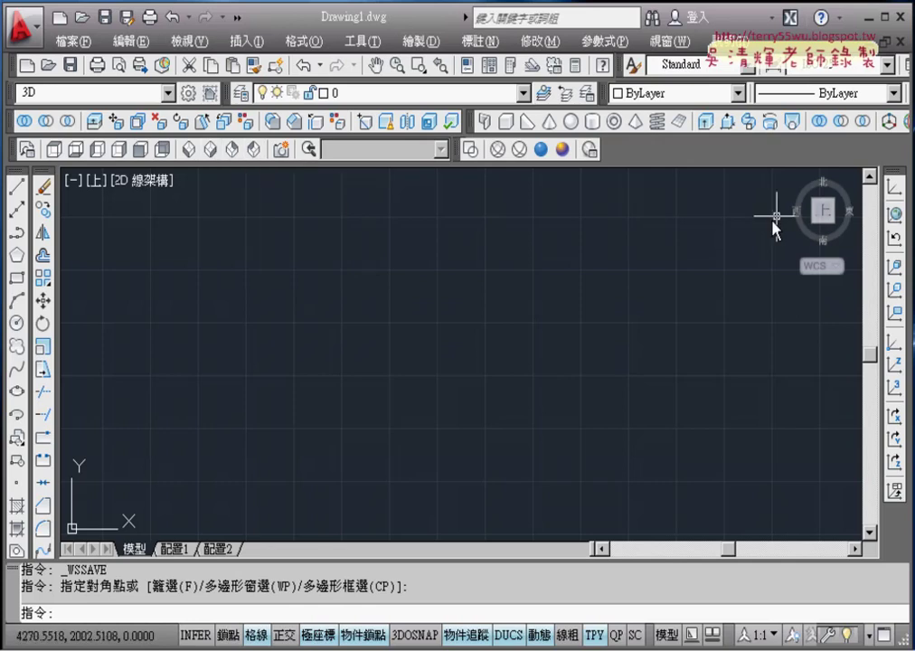
# - Switch to the SE Isometric view and pan and zoom the origin into place
pyautogui.click(215, 158)
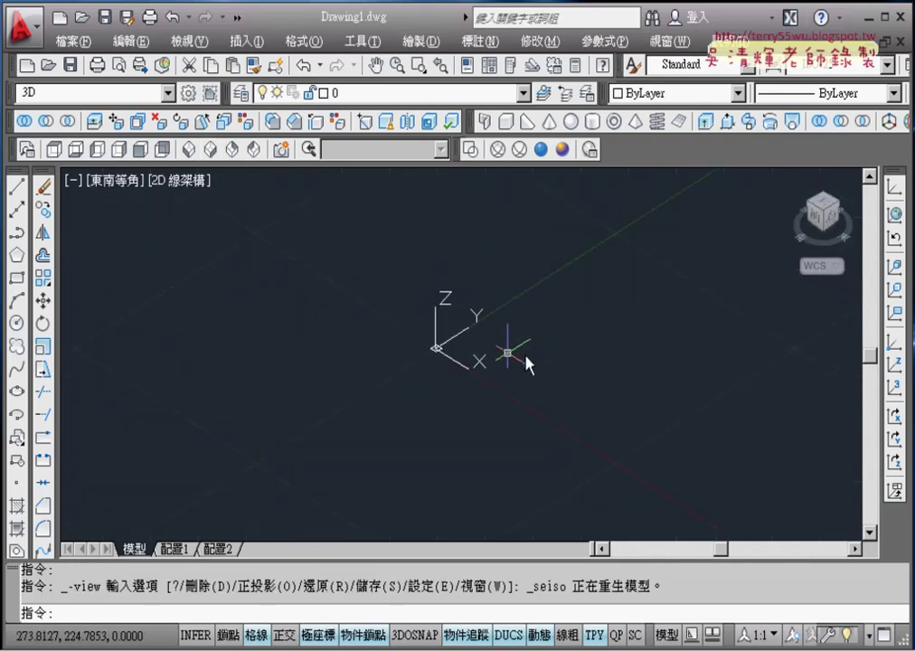
pyautogui.moveTo(525, 362)
pyautogui.mouseDown(button='middle')
pyautogui.moveTo(292, 321)
pyautogui.moveTo(307, 332)
pyautogui.mouseUp(button='middle')
pyautogui.moveTo(474, 339); pyautogui.dragTo(428, 412, button='middle')
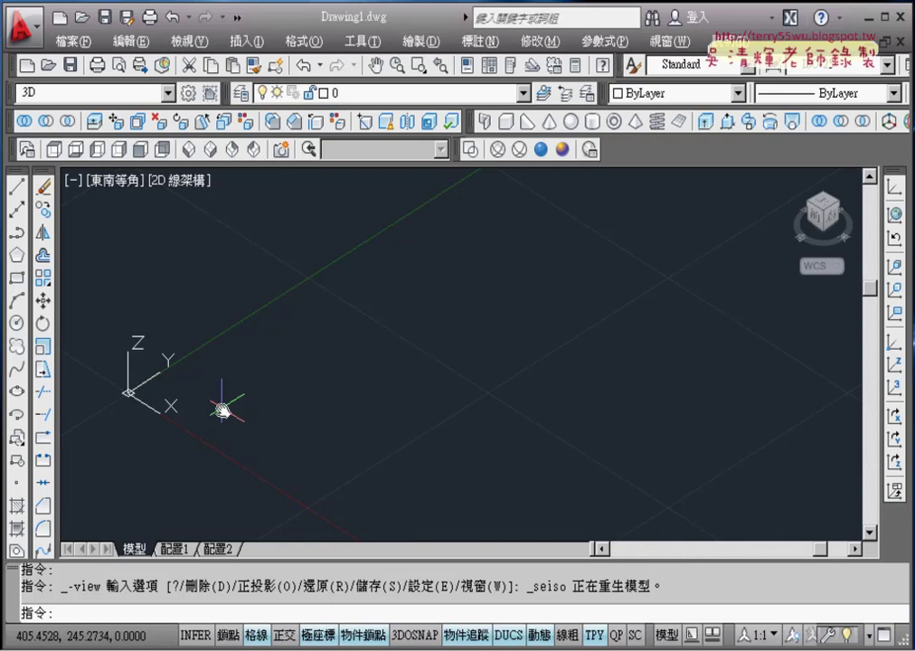
pyautogui.scroll(3, 410, 341)
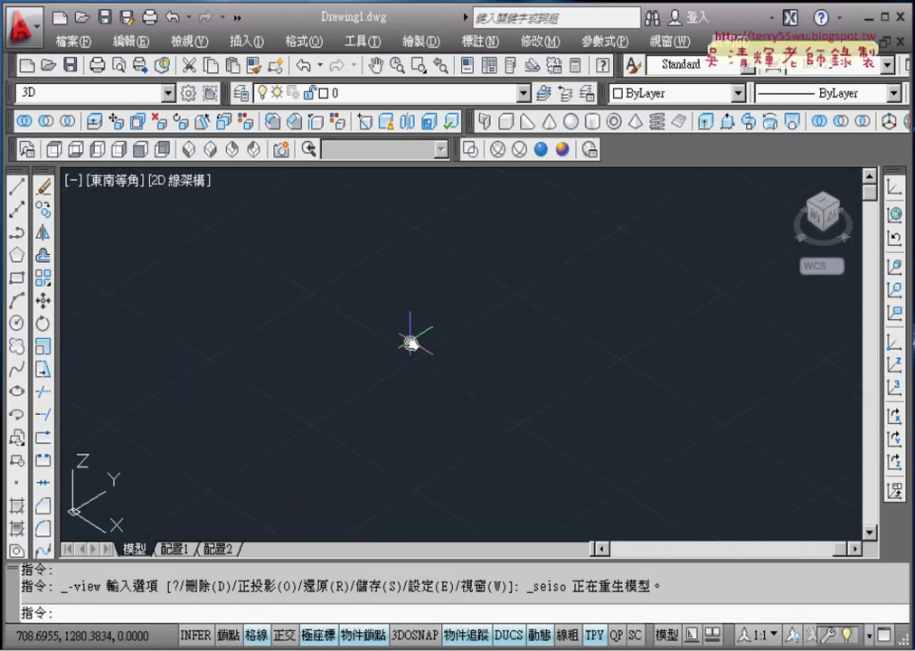
pyautogui.scroll(-3, 411, 342)
pyautogui.scroll(3, 410, 341)
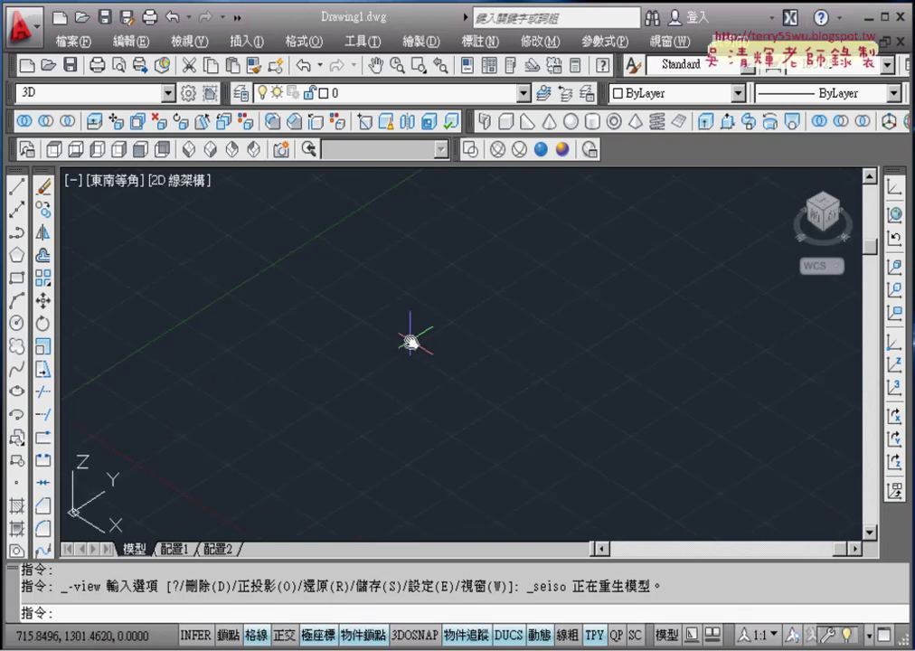
# - Regenerate the whole drawing with 檢視 > 全部重生
pyautogui.click(190, 43)
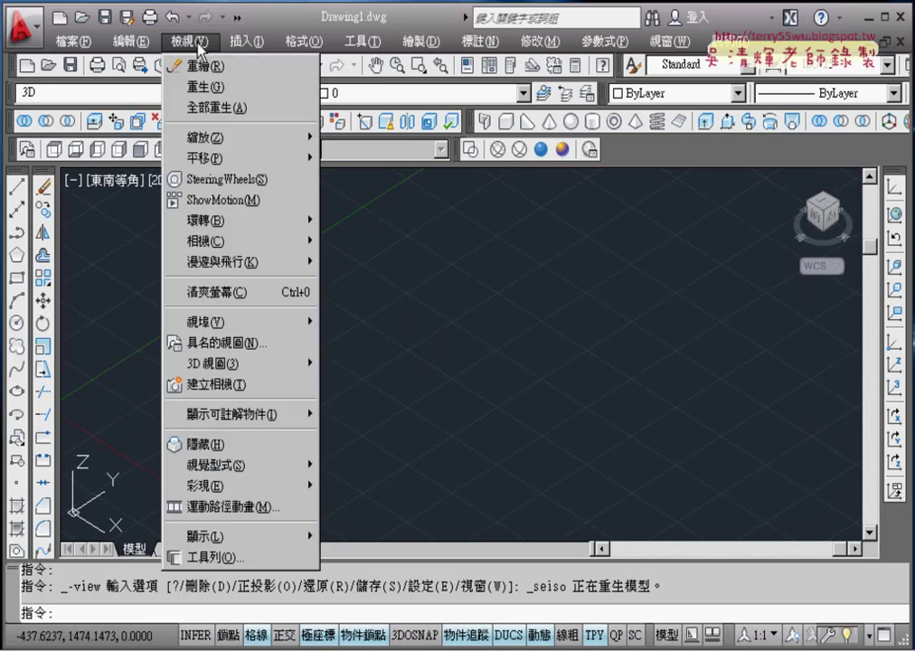
pyautogui.click(214, 109)
pyautogui.moveTo(316, 327); pyautogui.dragTo(180, 339, button='middle')
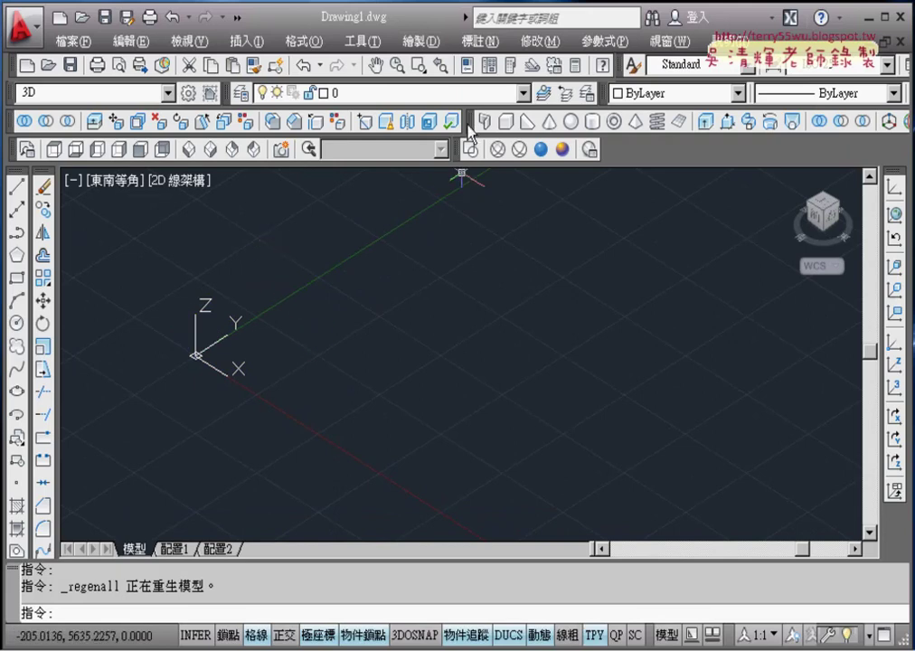
# - Rearrange the upper toolbar rows and close the floating Modeling toolbar
pyautogui.moveTo(474, 131); pyautogui.dragTo(14, 129)
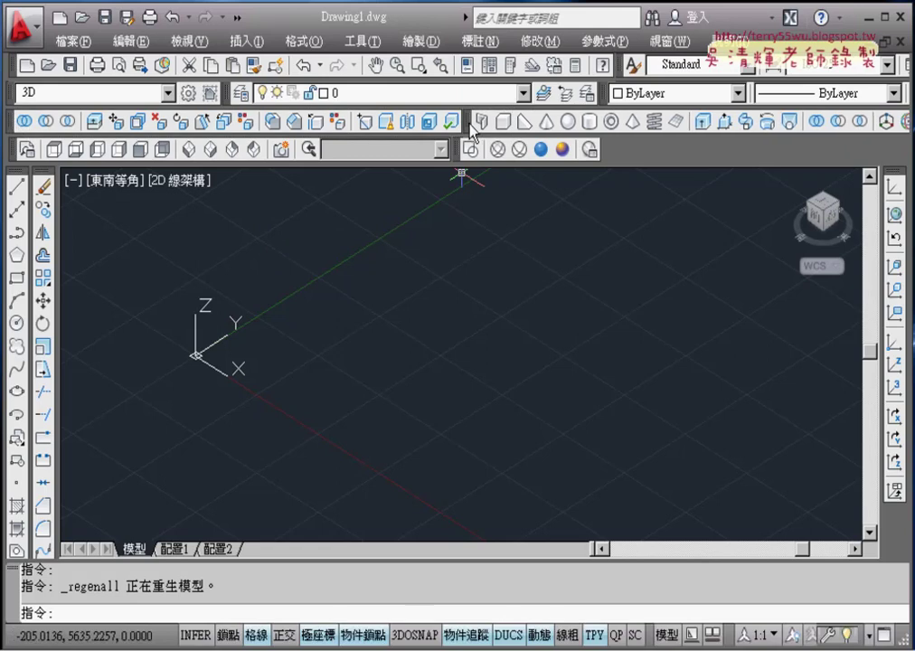
pyautogui.moveTo(467, 131)
pyautogui.mouseDown()
pyautogui.moveTo(349, 146)
pyautogui.moveTo(353, 135)
pyautogui.mouseUp()
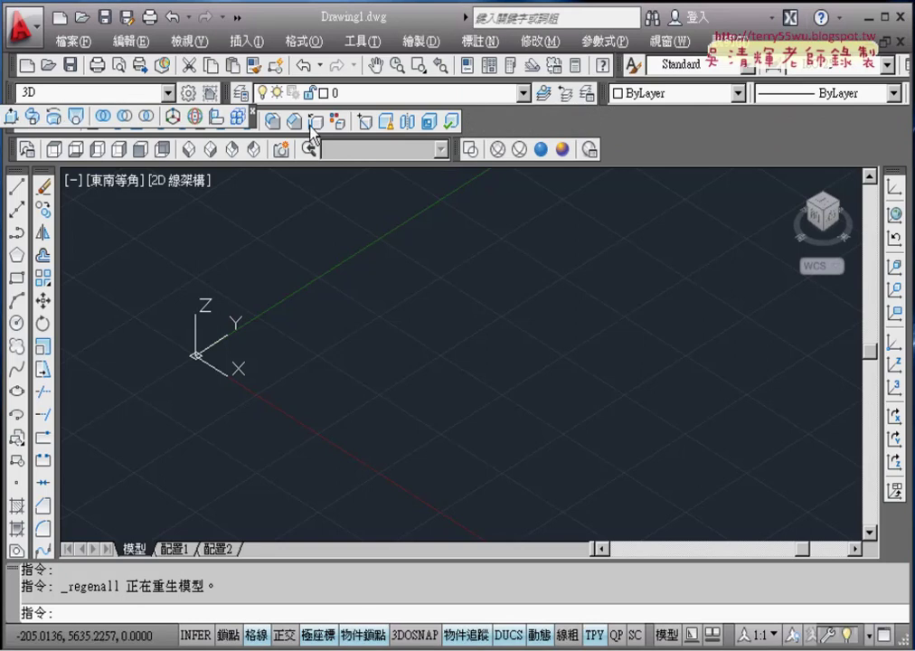
pyautogui.moveTo(352, 129); pyautogui.dragTo(362, 117)
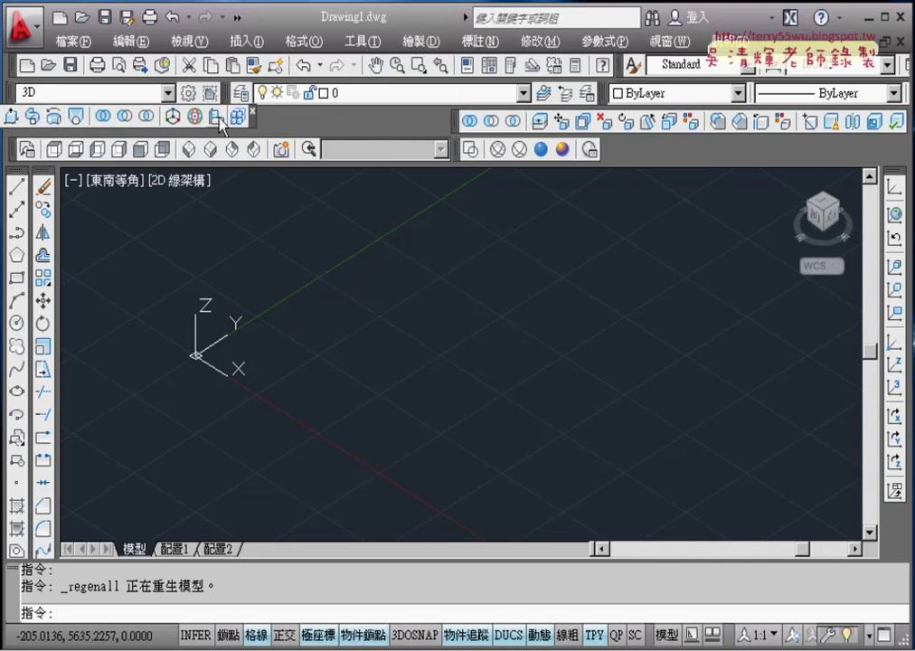
pyautogui.click(252, 112)
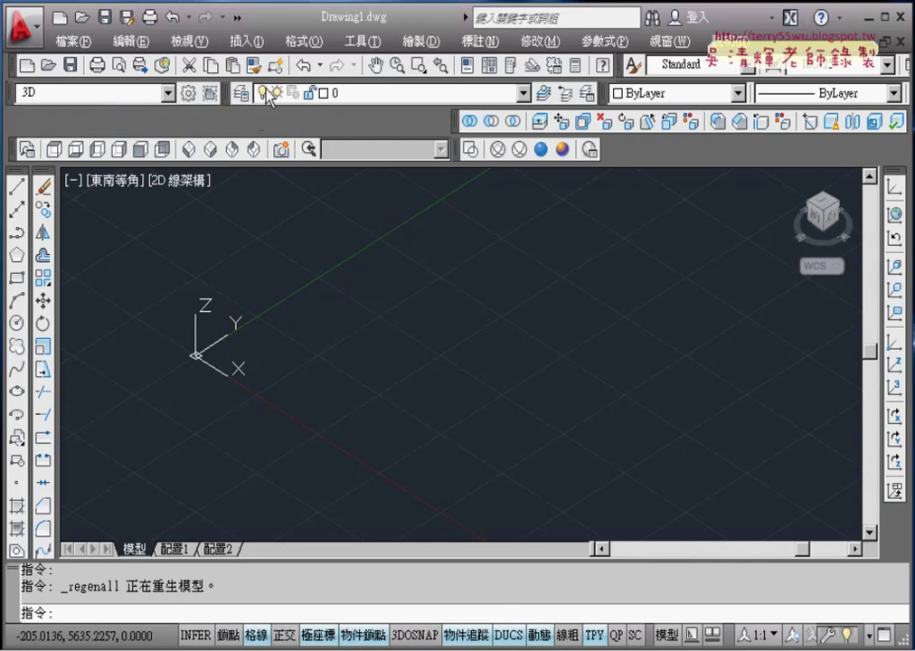
# - Turn the 塑型 (Modeling) toolbar back on and move it into place
pyautogui.rightClick(277, 72)
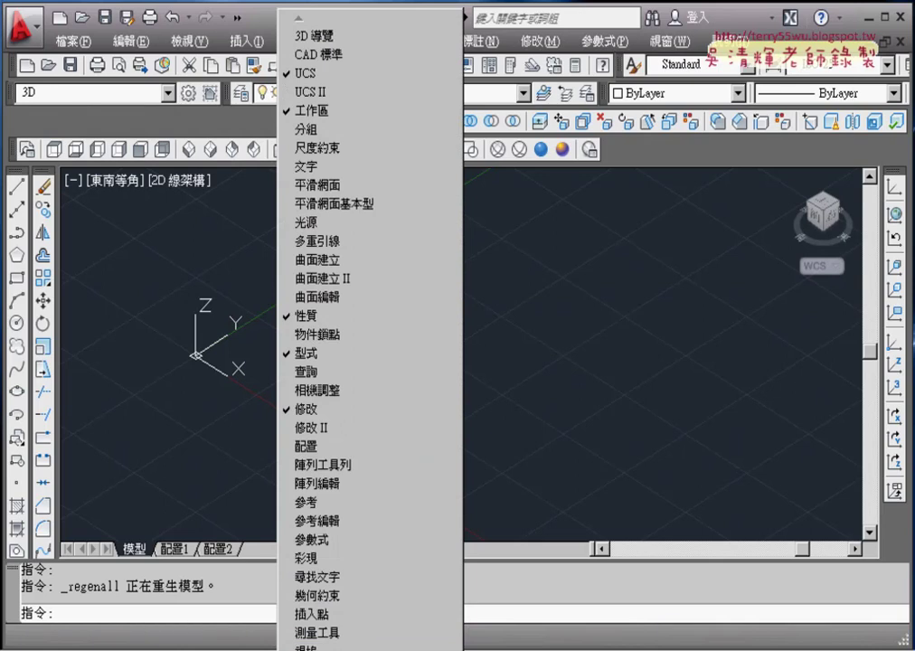
pyautogui.scroll(-2, 370, 361)
pyautogui.scroll(-4, 371, 362)
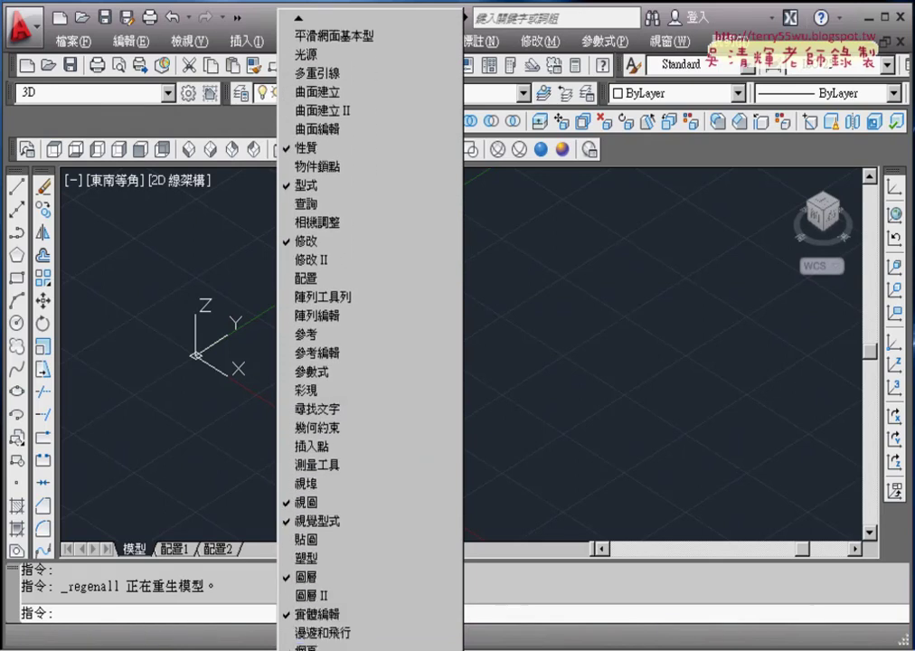
pyautogui.click(318, 557)
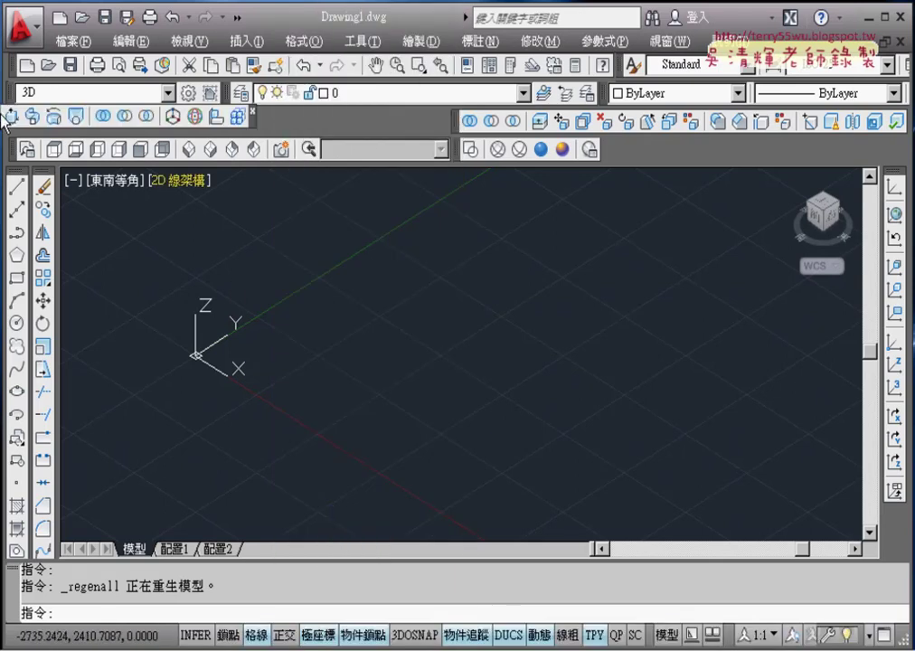
pyautogui.moveTo(6, 117)
pyautogui.mouseDown()
pyautogui.moveTo(268, 131)
pyautogui.moveTo(261, 118)
pyautogui.mouseUp()
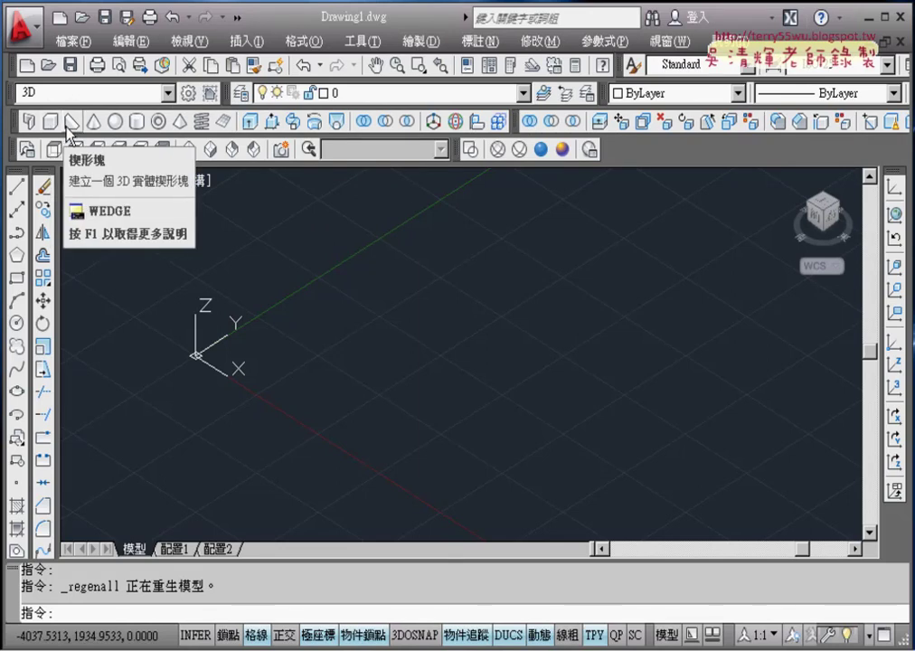
# - Start the BOX command from the Modeling toolbar to draw a solid box
pyautogui.click(116, 134)
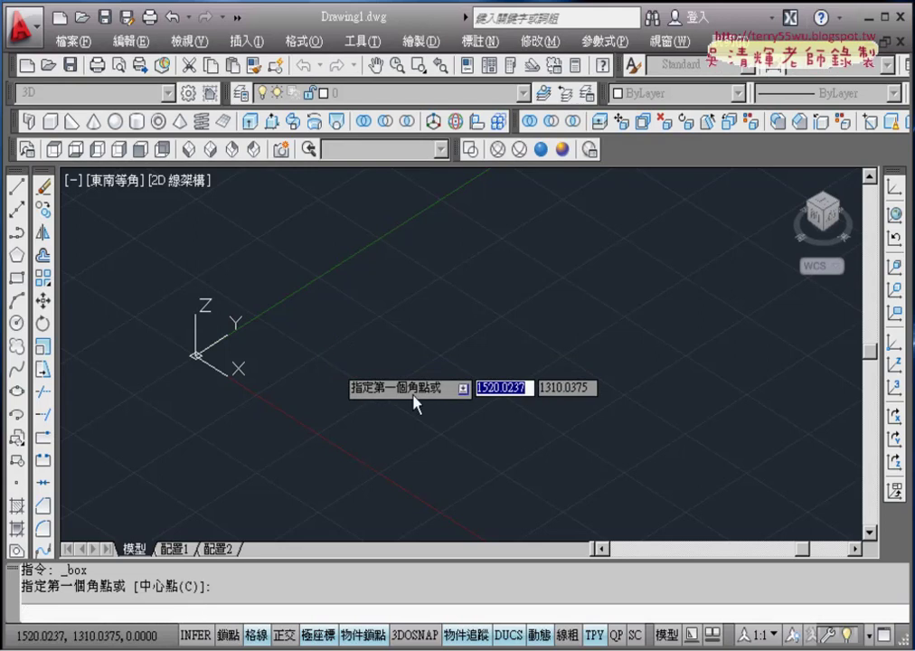
# - Draw a solid box beyond the origin by picking two base corners and a height
pyautogui.click(337, 361)
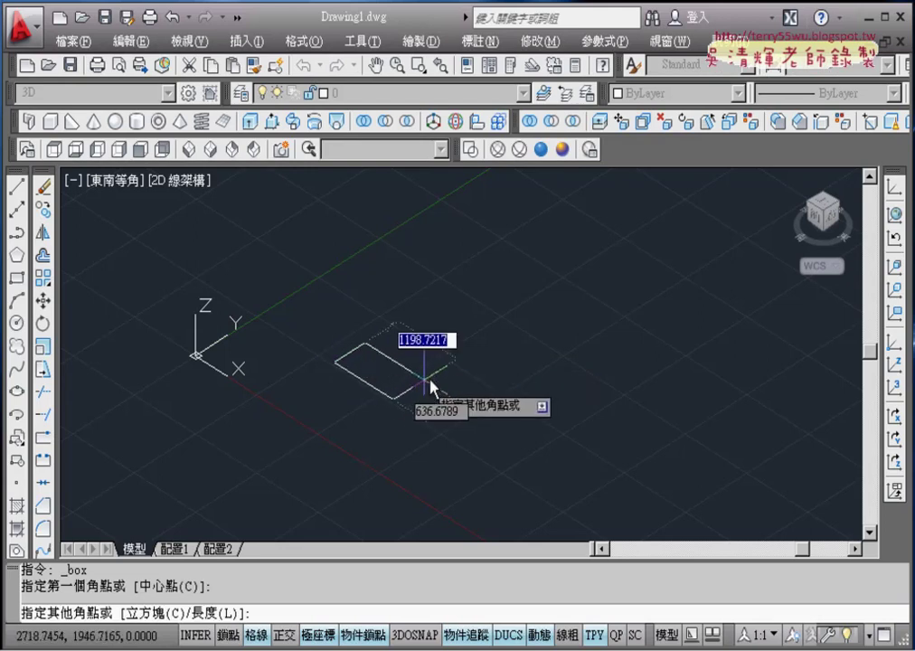
pyautogui.click(442, 367)
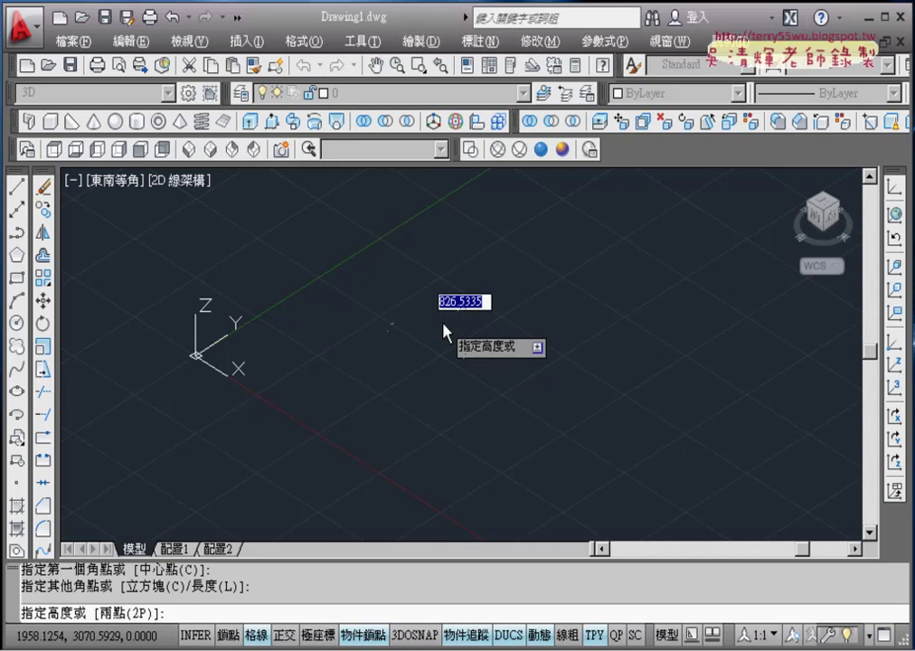
pyautogui.click(444, 331)
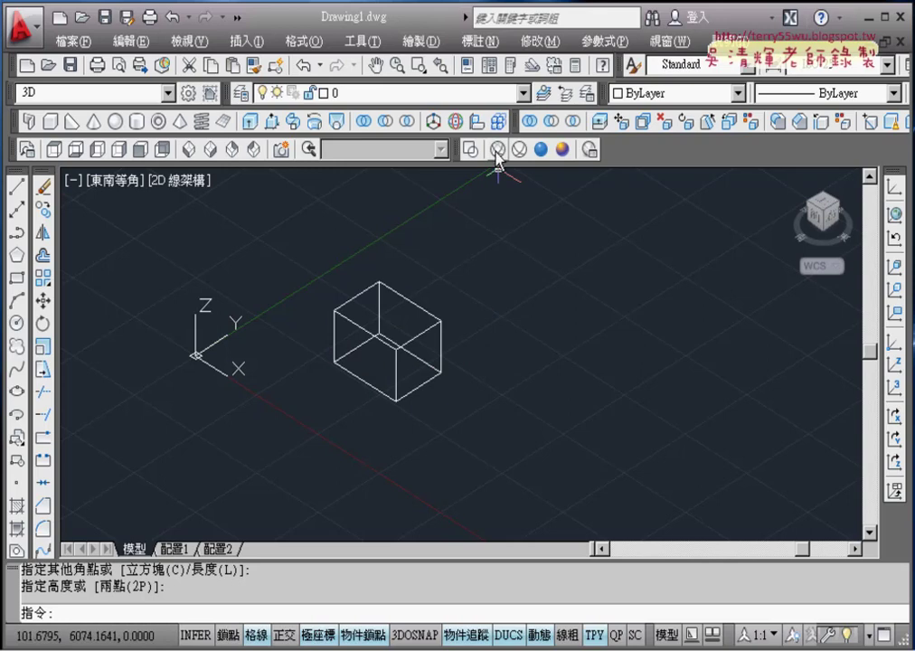
# - Shade the box in the Conceptual visual style after briefly trying Realistic, reframing the view around it
pyautogui.click(541, 150)
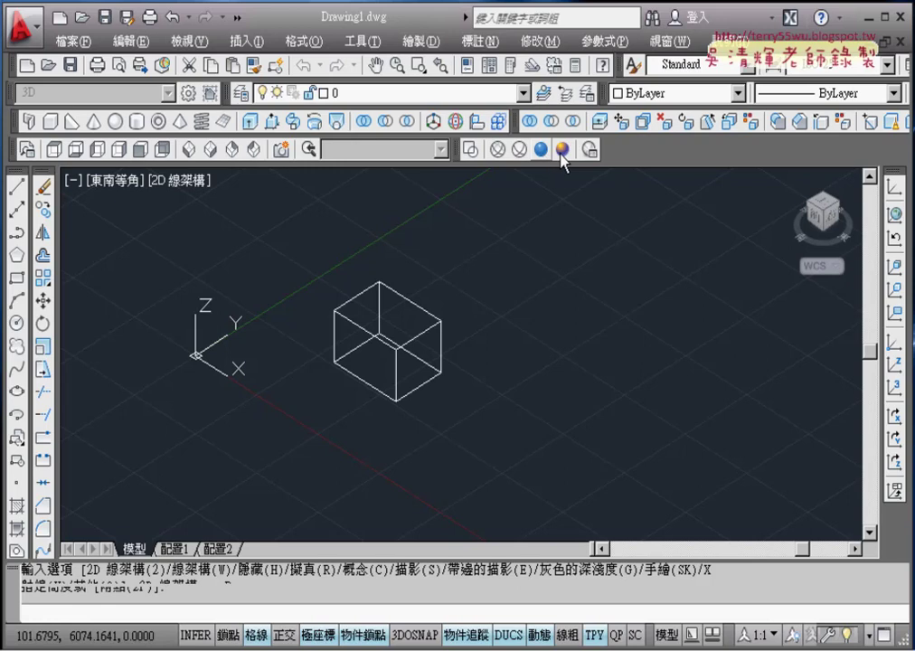
pyautogui.click(561, 152)
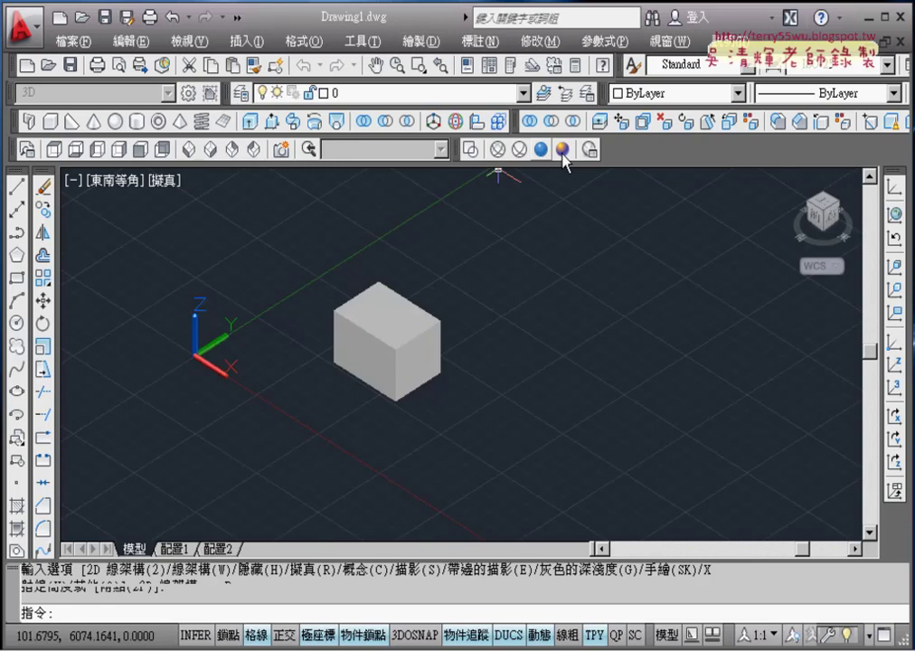
pyautogui.click(395, 323)
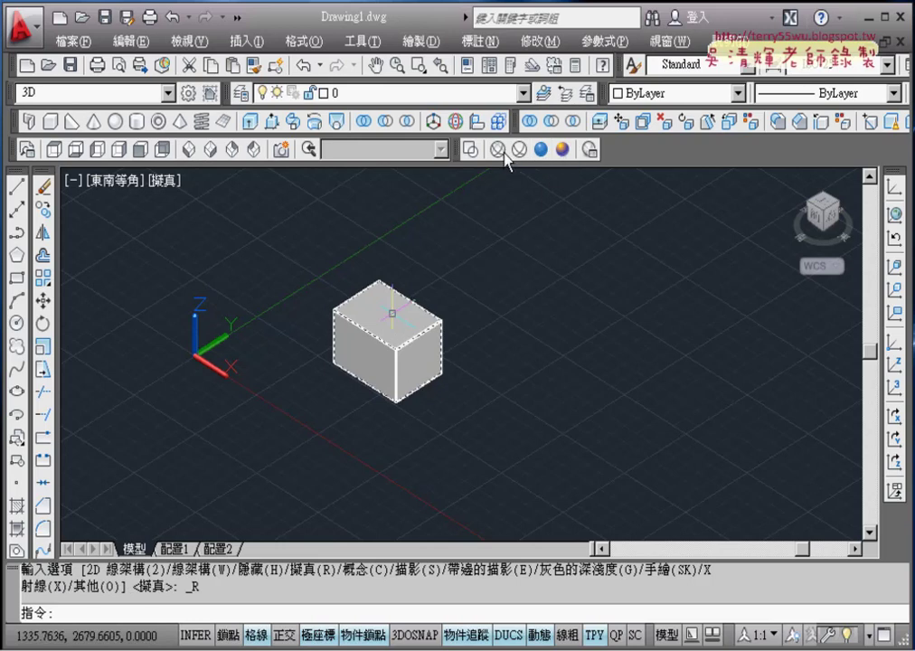
pyautogui.click(562, 150)
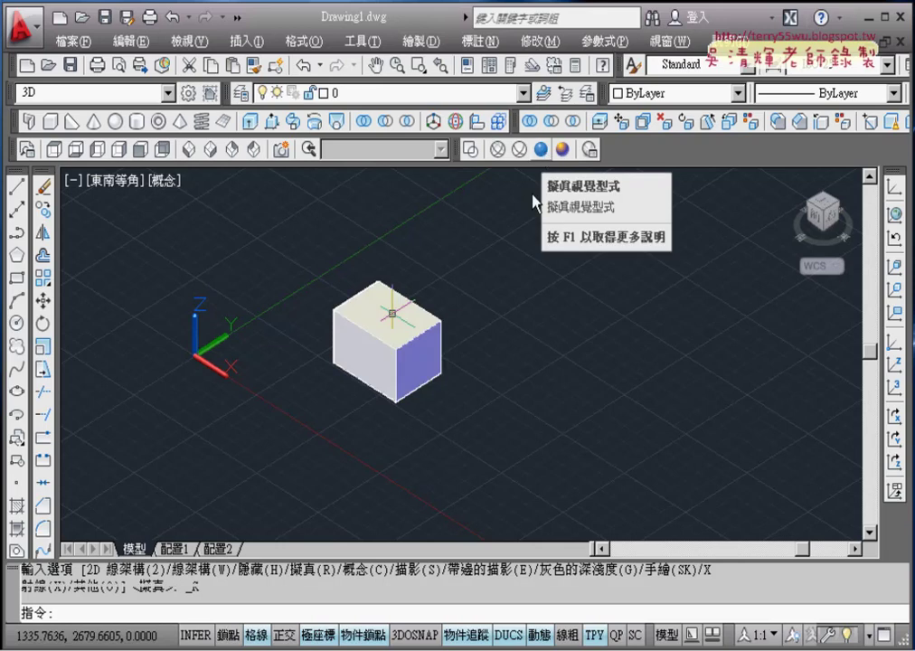
pyautogui.scroll(4, 493, 294)
pyautogui.moveTo(474, 306)
pyautogui.mouseDown(button='middle')
pyautogui.moveTo(546, 308)
pyautogui.moveTo(412, 289)
pyautogui.mouseUp(button='middle')
pyautogui.scroll(-2, 413, 288)
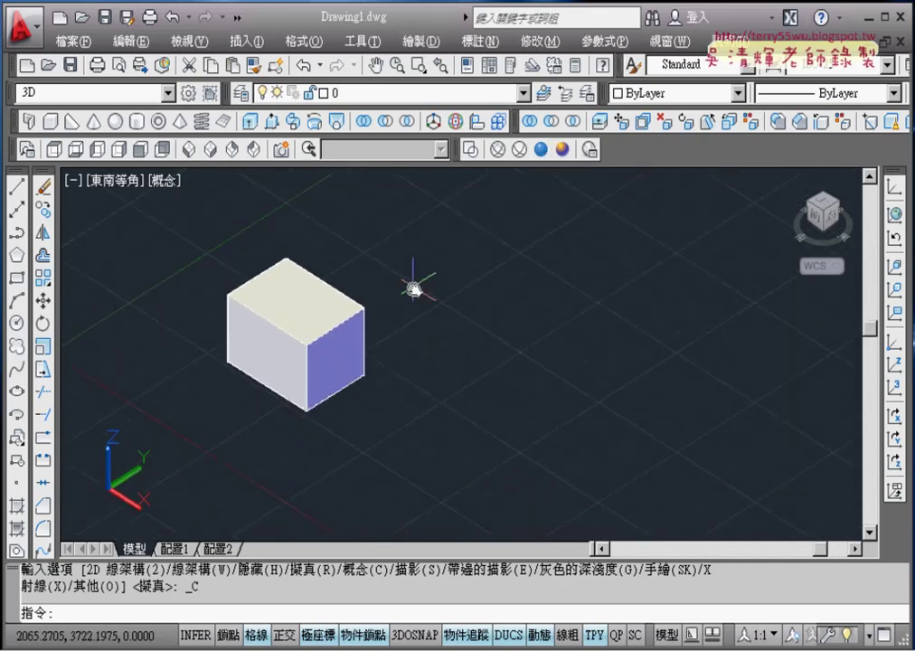
# - Draw a solid wedge beside the box from two base corners and a height
pyautogui.click(69, 125)
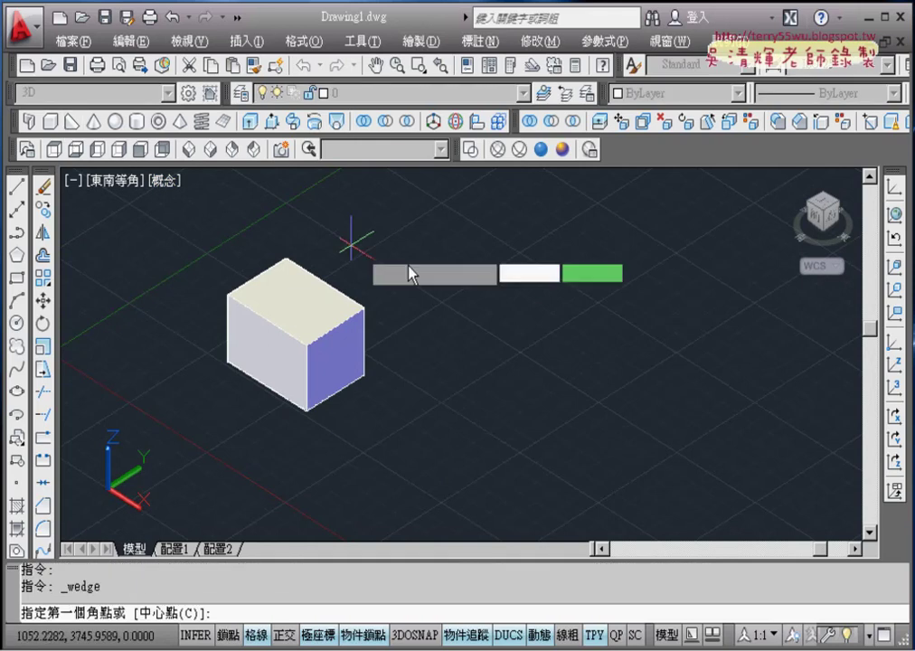
pyautogui.click(476, 300)
pyautogui.click(525, 281)
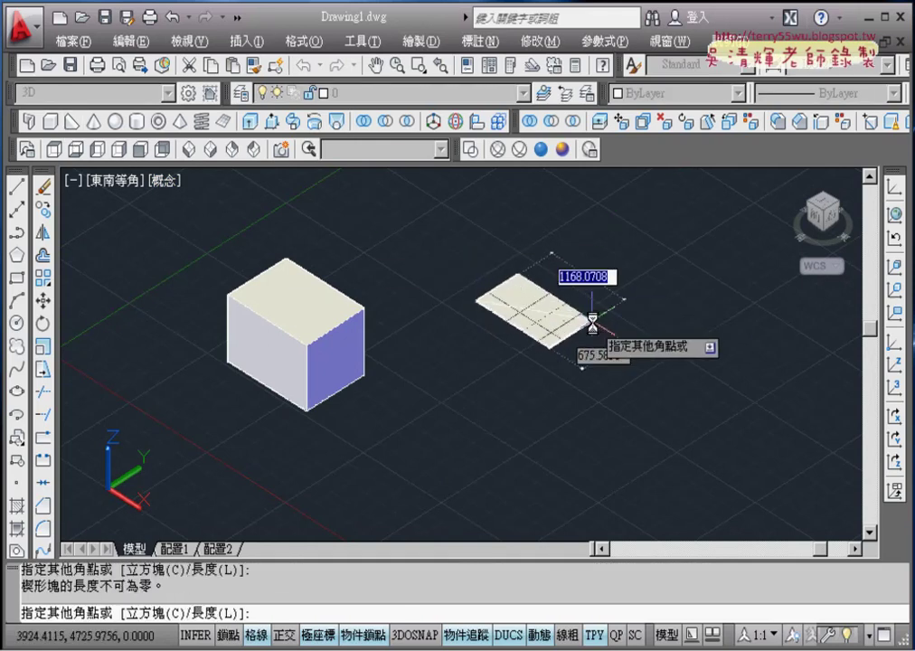
pyautogui.click(591, 319)
pyautogui.click(593, 274)
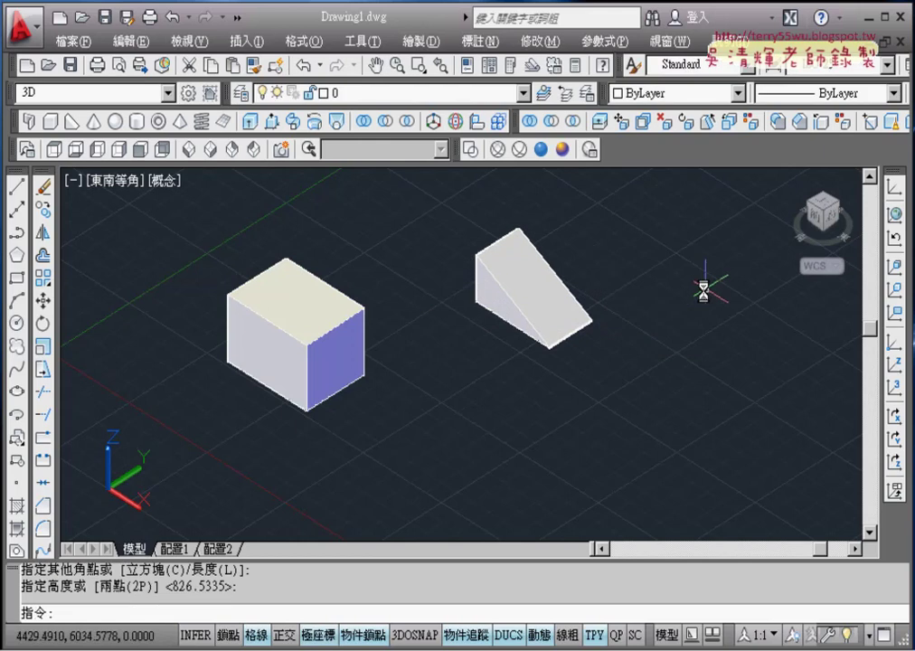
# - Add a solid cone to the right, picking its base centre, radius and height
pyautogui.moveTo(697, 288); pyautogui.dragTo(557, 302, button='middle')
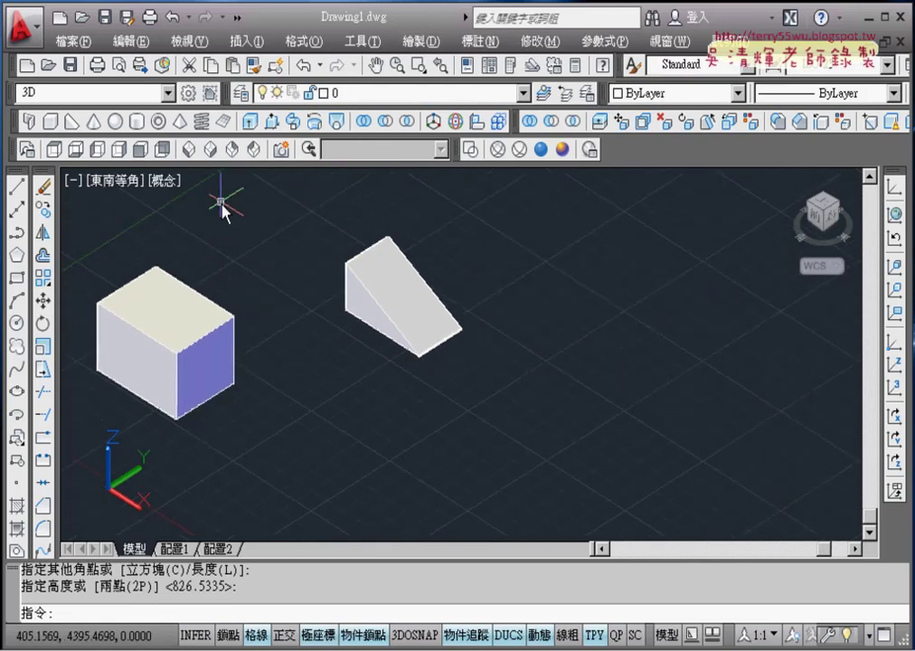
pyautogui.click(94, 122)
pyautogui.click(561, 346)
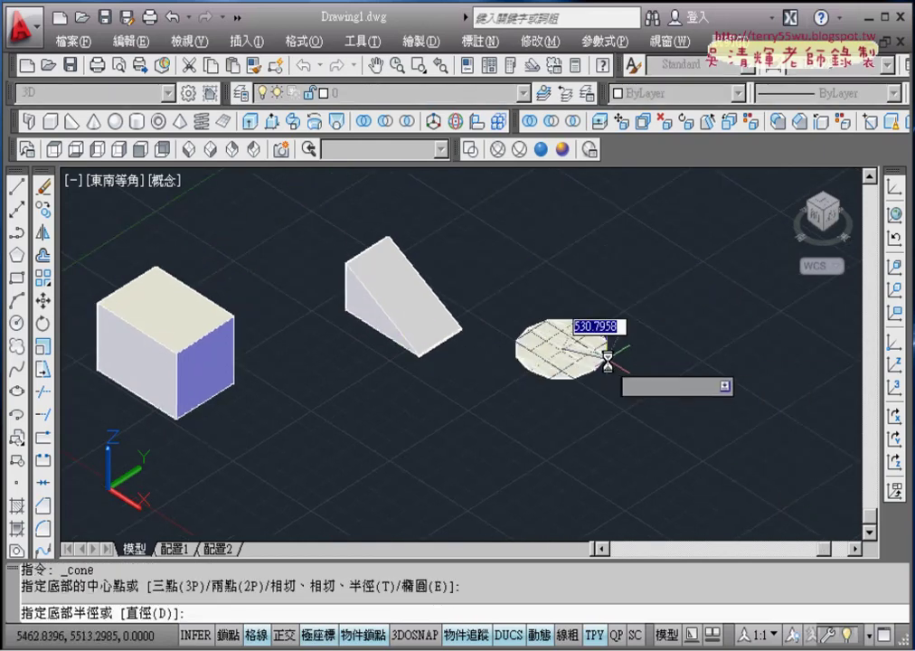
pyautogui.click(600, 354)
pyautogui.click(588, 287)
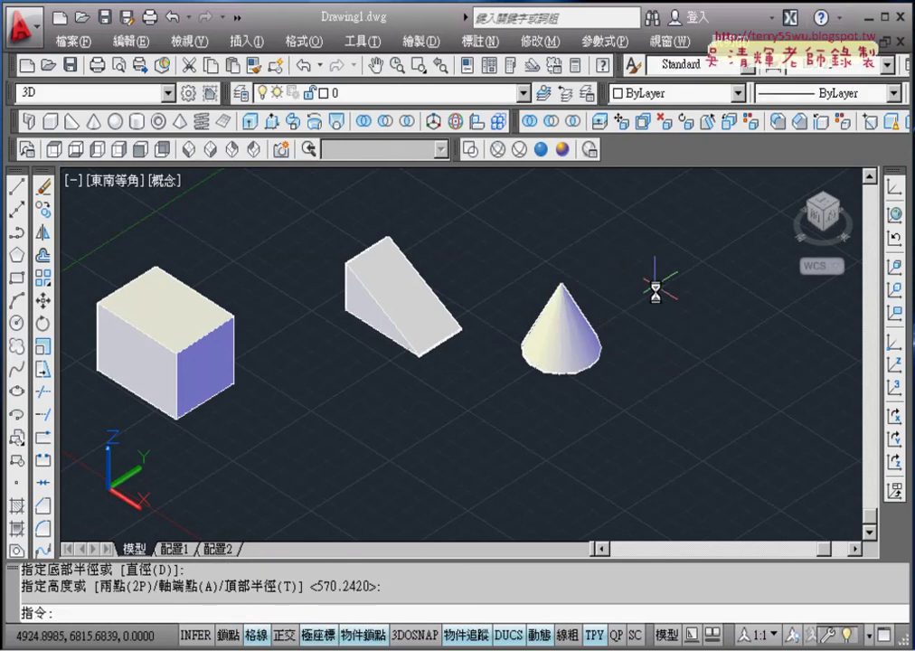
pyautogui.moveTo(657, 286); pyautogui.dragTo(450, 327, button='middle')
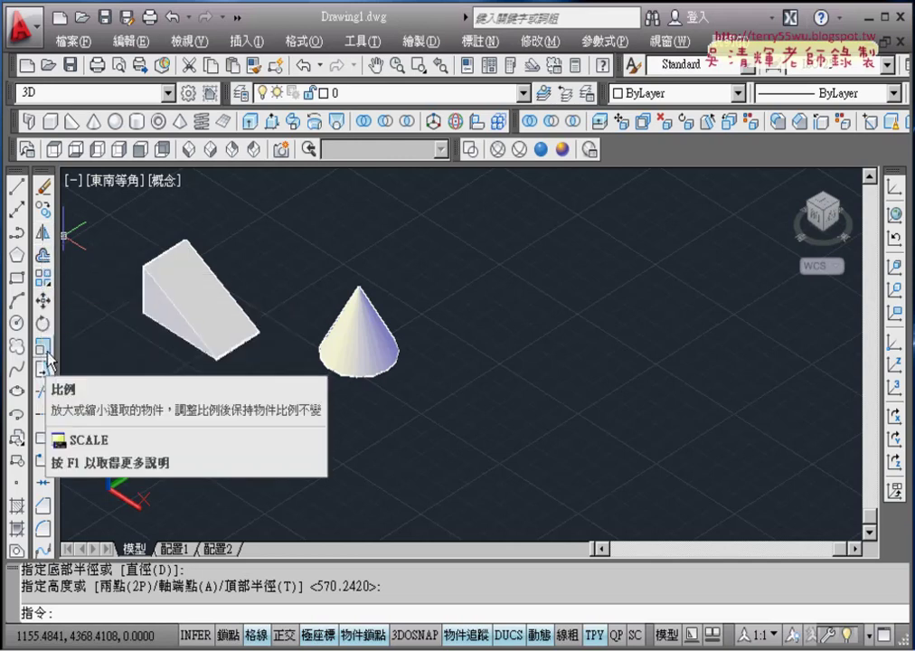
pyautogui.moveTo(42, 346)
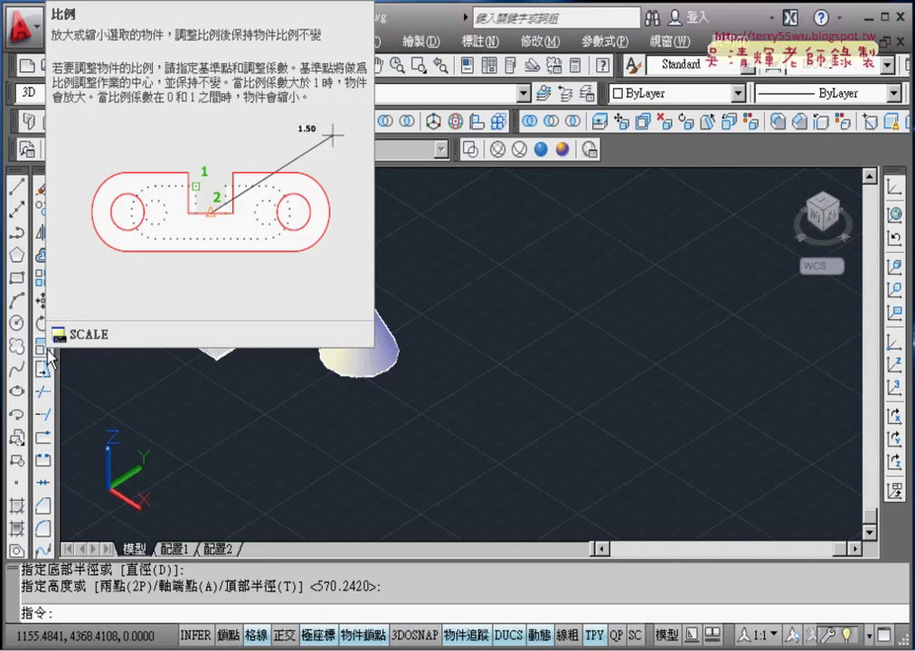
# - Reframe the three solids and bring up the object snap modes list from the status bar
pyautogui.scroll(-3, 476, 433)
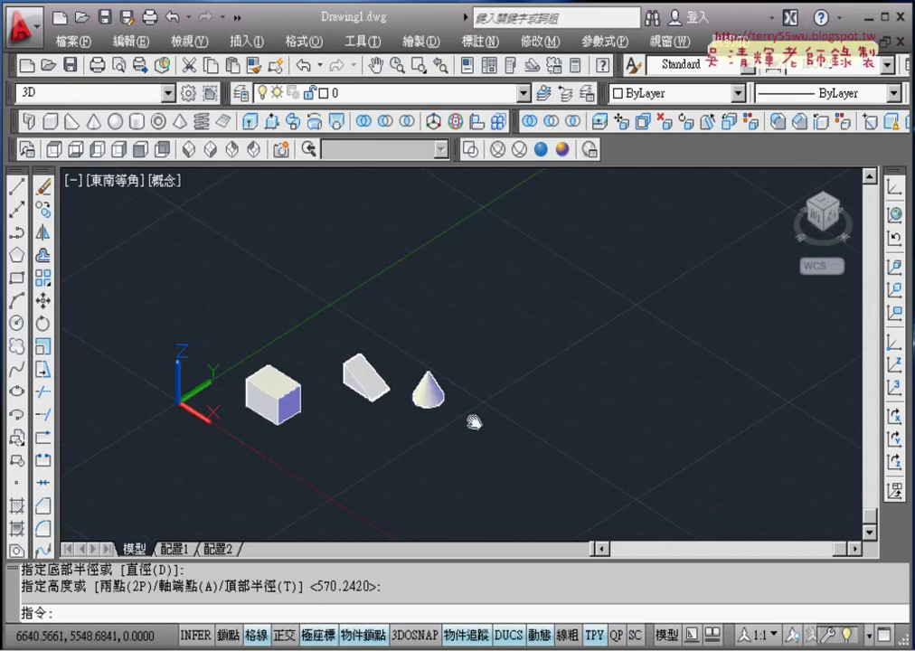
pyautogui.moveTo(473, 423); pyautogui.dragTo(387, 387, button='middle')
pyautogui.scroll(2, 364, 363)
pyautogui.scroll(2, 348, 374)
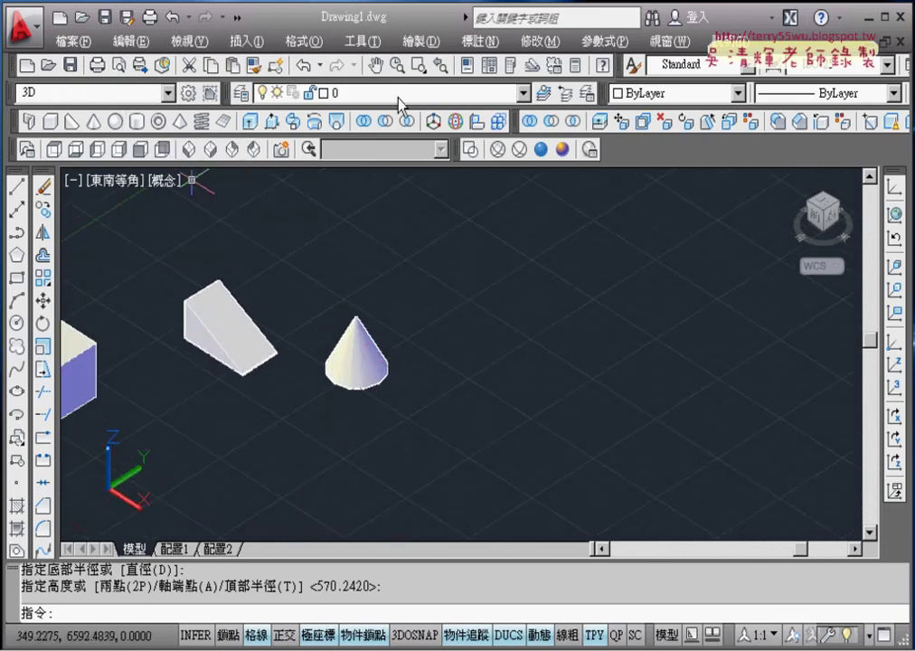
pyautogui.click(377, 45)
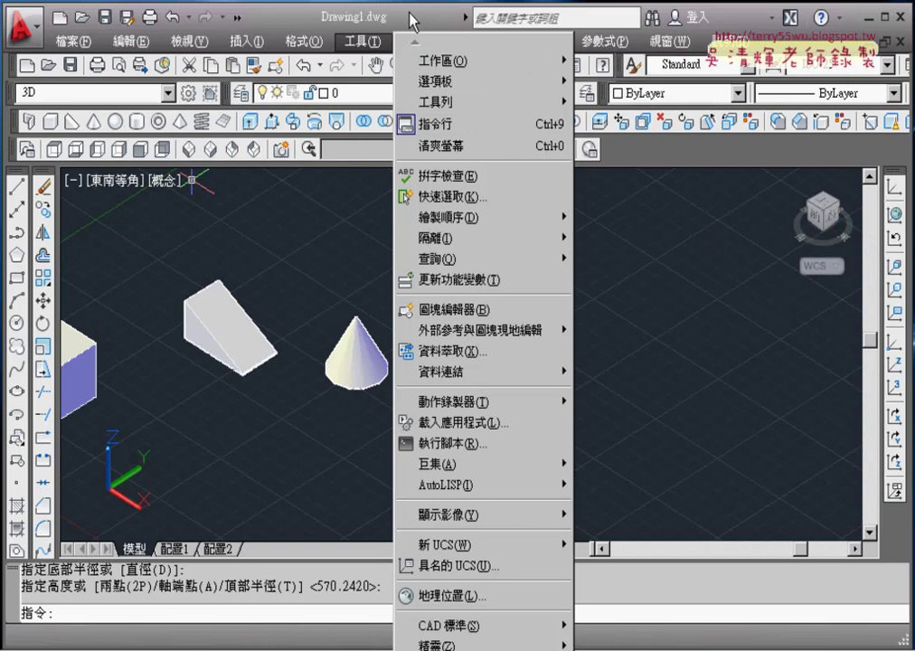
pyautogui.click(327, 13)
pyautogui.rightClick(459, 635)
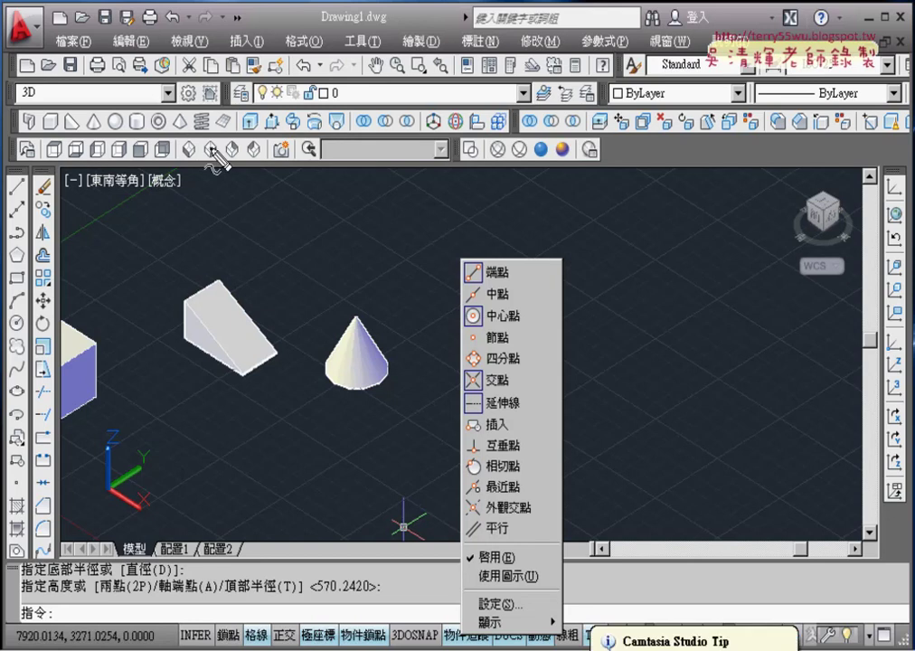
pyautogui.moveTo(230, 137); pyautogui.dragTo(233, 165)
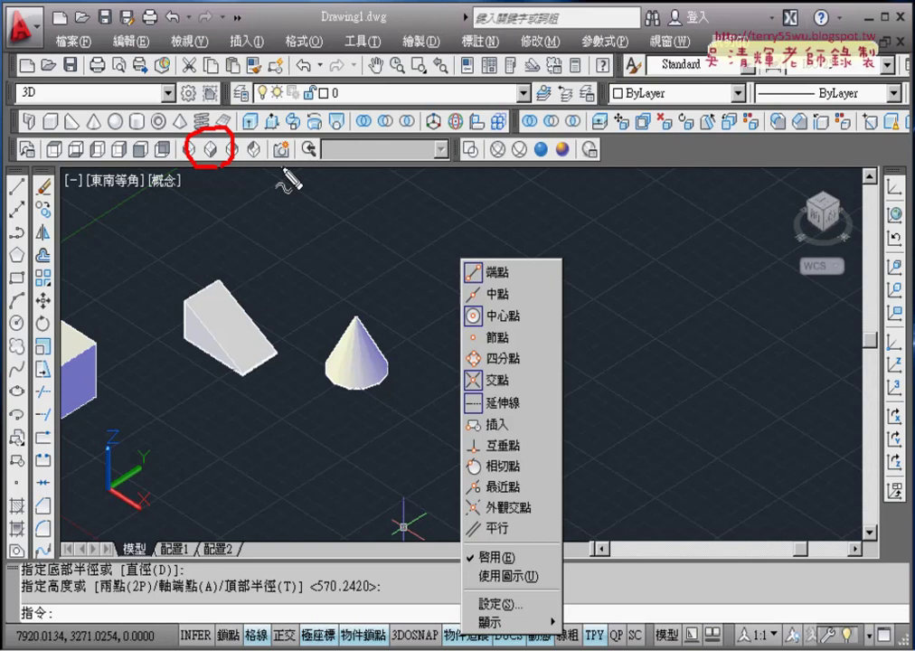
pyautogui.moveTo(540, 137)
pyautogui.mouseDown()
pyautogui.moveTo(543, 159)
pyautogui.moveTo(553, 164)
pyautogui.mouseUp()
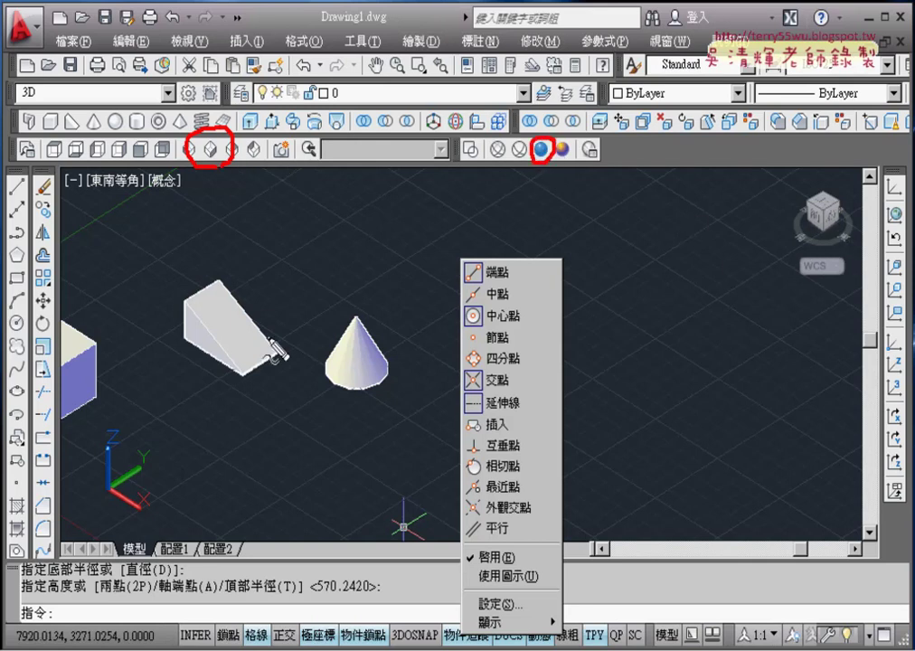
pyautogui.moveTo(178, 134); pyautogui.dragTo(181, 165)
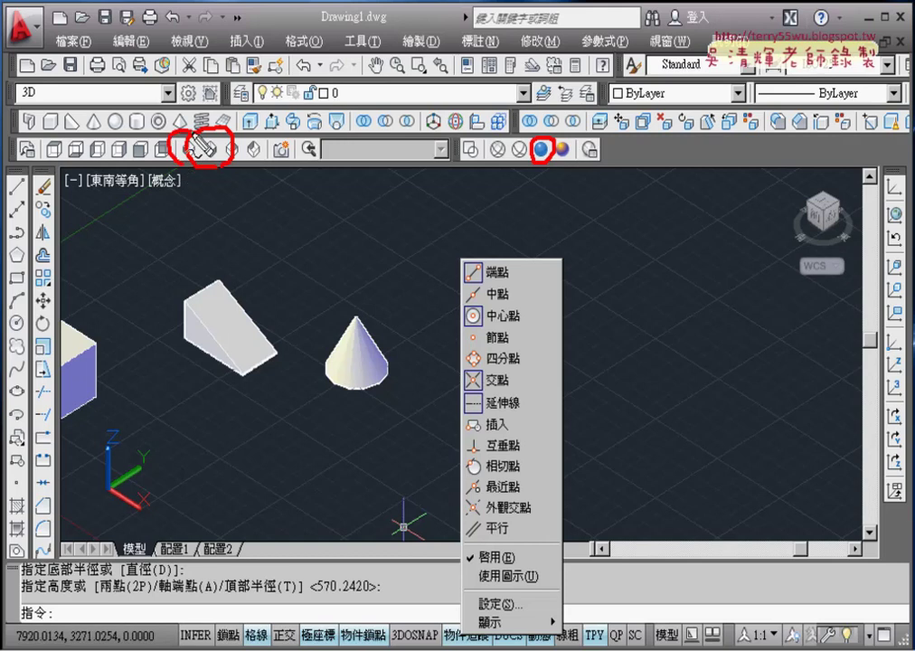
pyautogui.moveTo(232, 135)
pyautogui.mouseDown()
pyautogui.moveTo(242, 164)
pyautogui.moveTo(264, 162)
pyautogui.mouseUp()
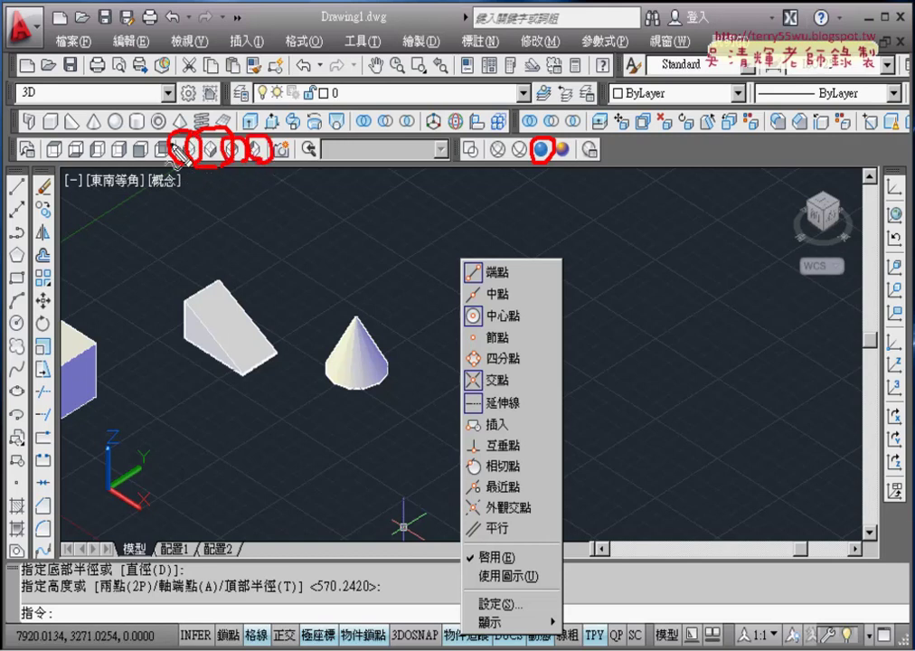